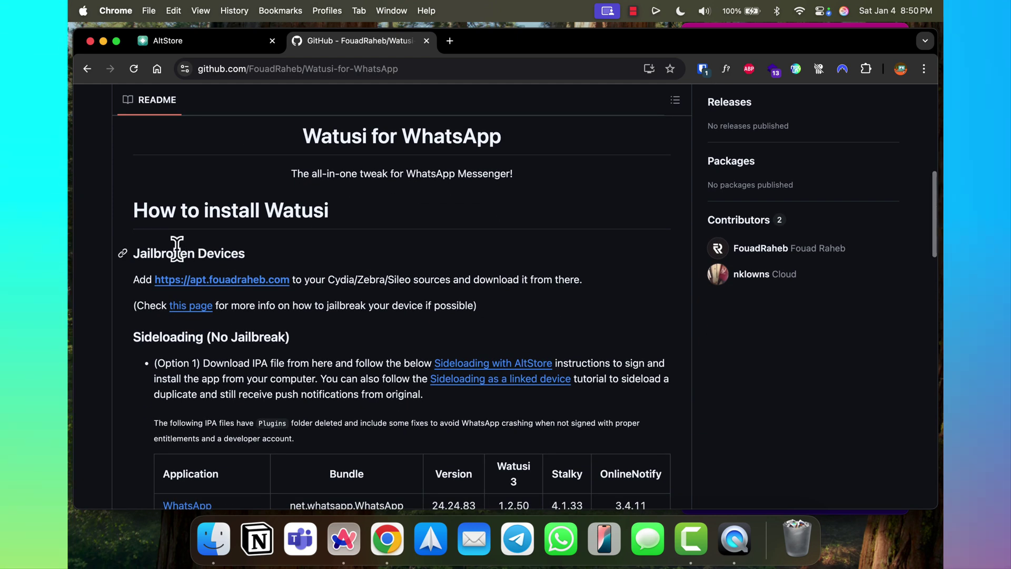
Scroll the README past the Jailbroken Devices heading to the Sideloading (No Jailbreak) section.
drag(264, 257, 142, 253)
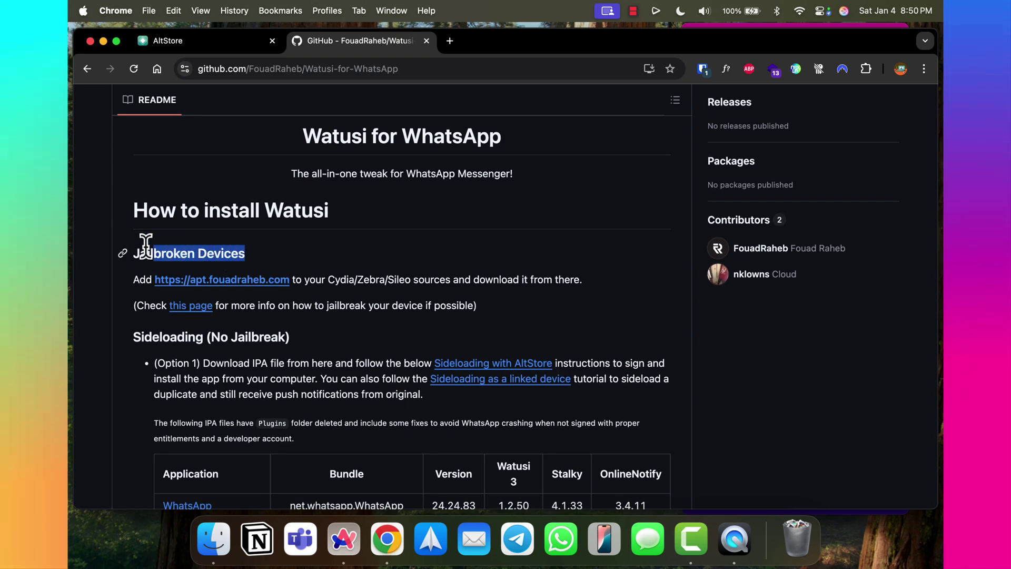
click(135, 253)
scroll(284, 315, down, 5)
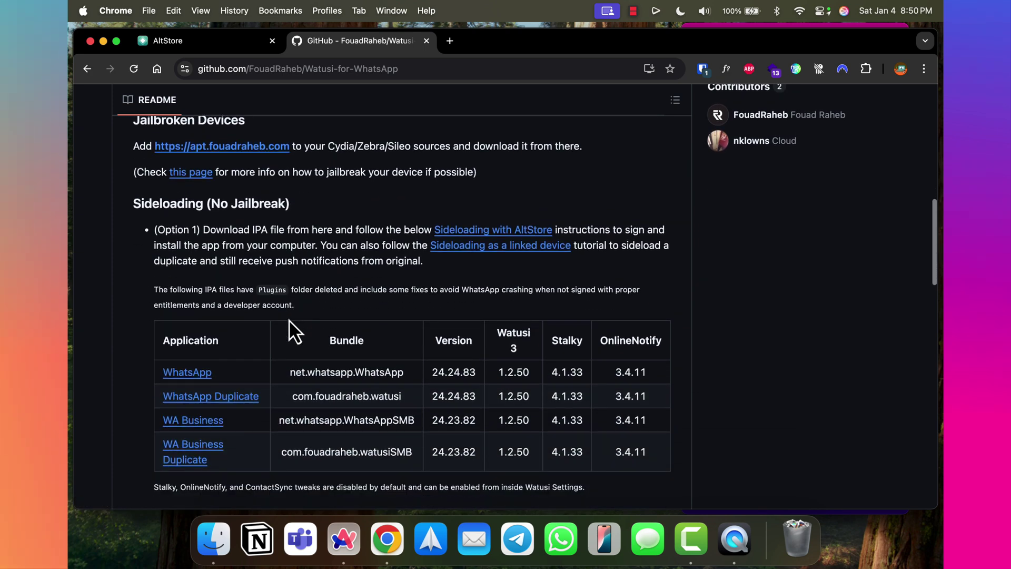
scroll(288, 319, down, 1)
drag(302, 195, 115, 178)
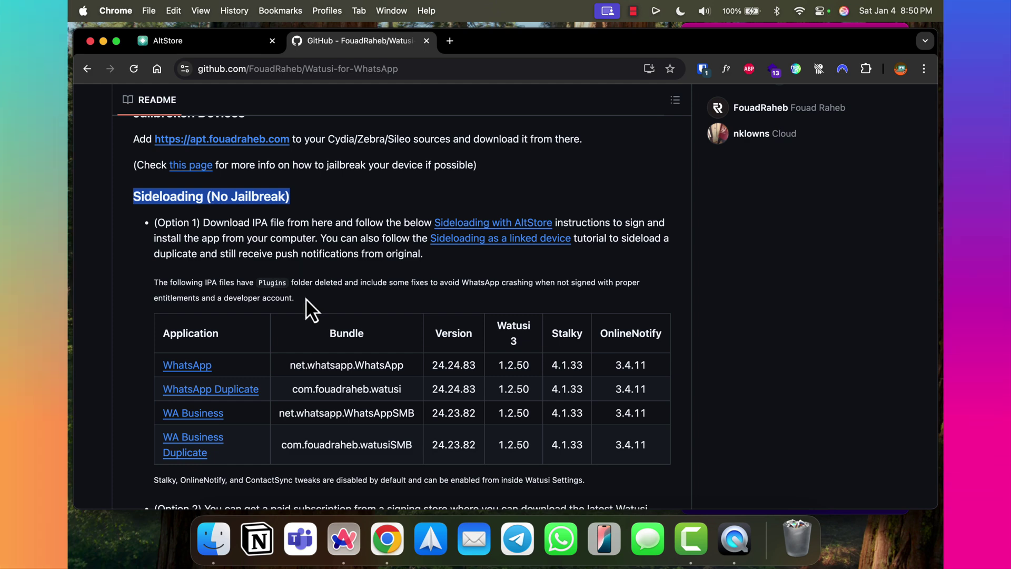
scroll(306, 298, down, 2)
scroll(305, 298, down, 3)
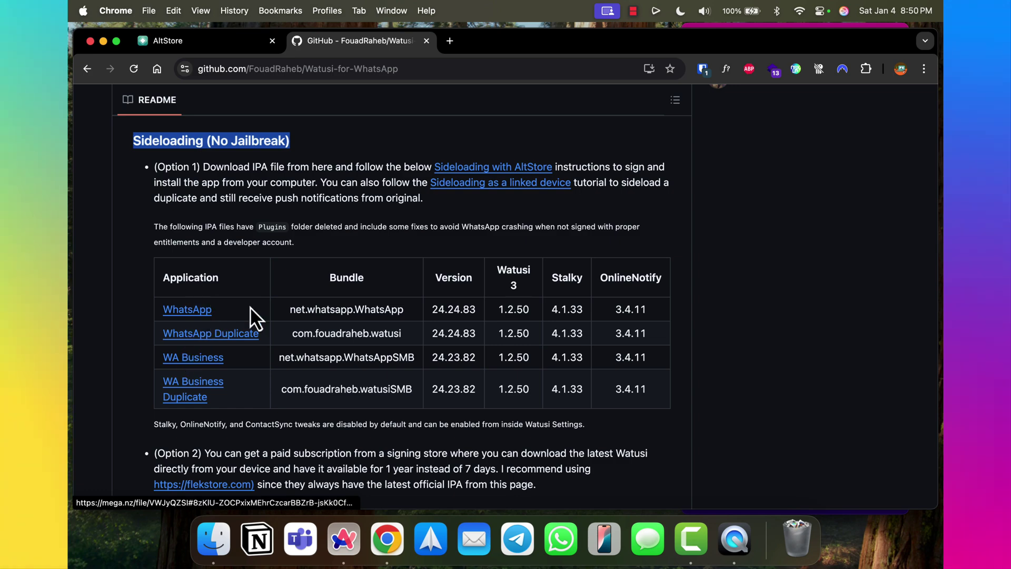
scroll(353, 324, down, 15)
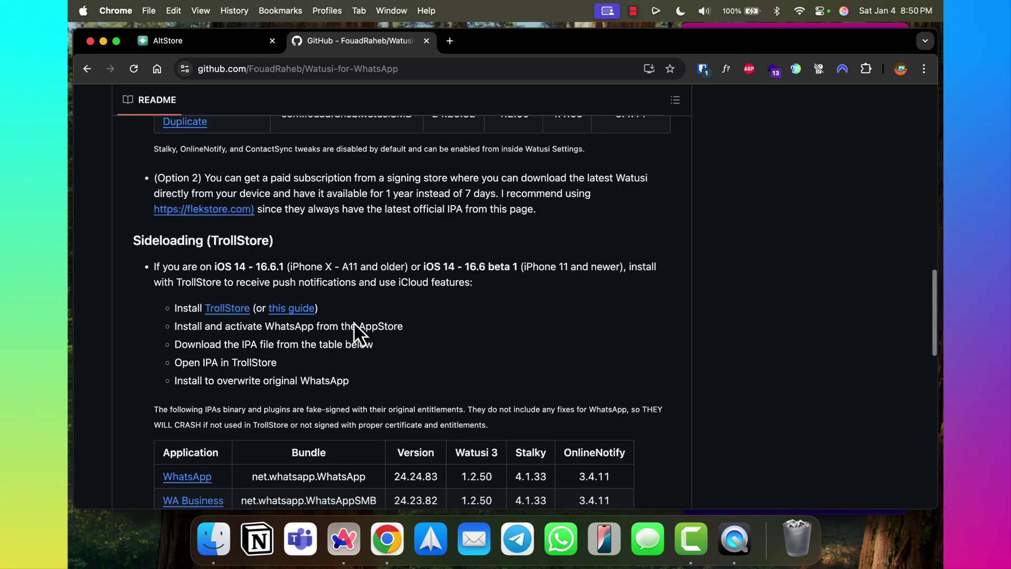
scroll(353, 323, up, 6)
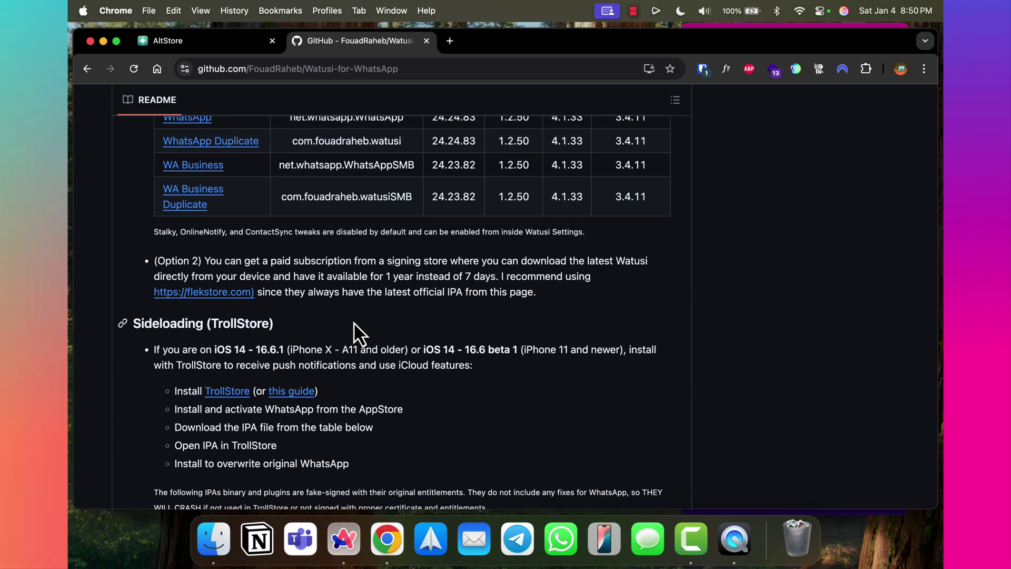
scroll(353, 324, up, 2)
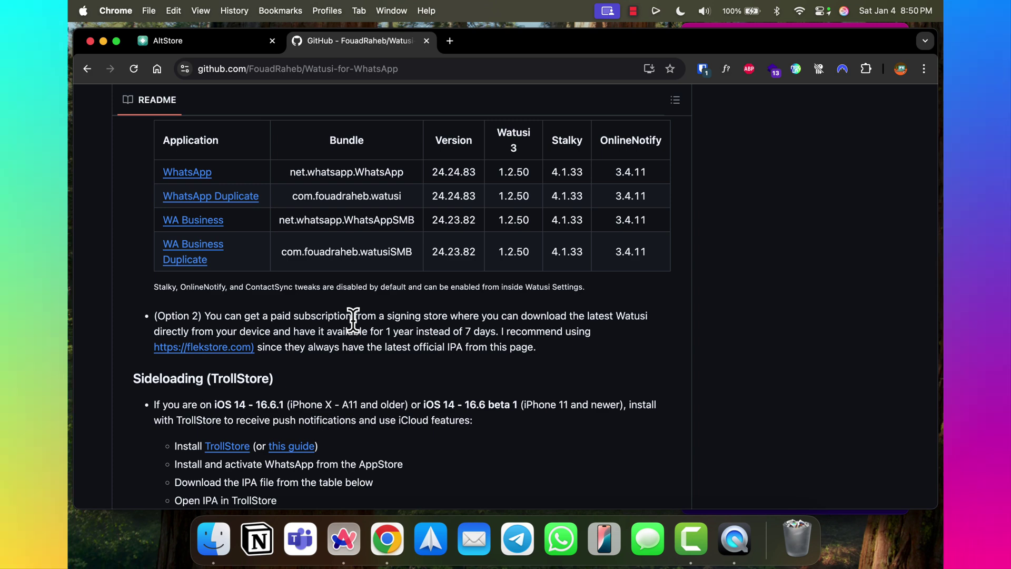
scroll(353, 318, up, 1)
scroll(353, 318, up, 5)
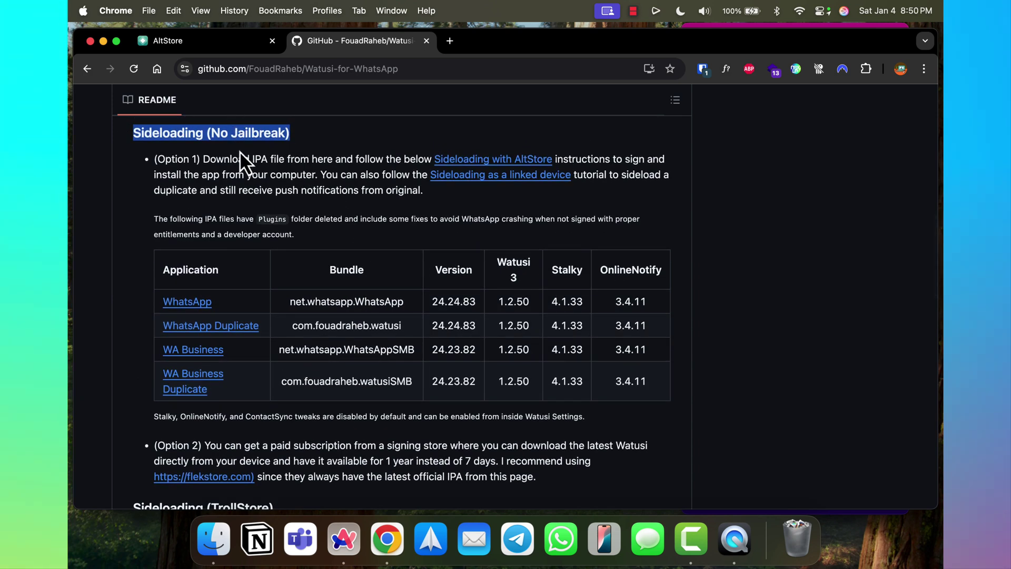
Highlight the Download IPA file instruction for emphasis, then clear the highlight.
click(209, 148)
drag(202, 156, 427, 157)
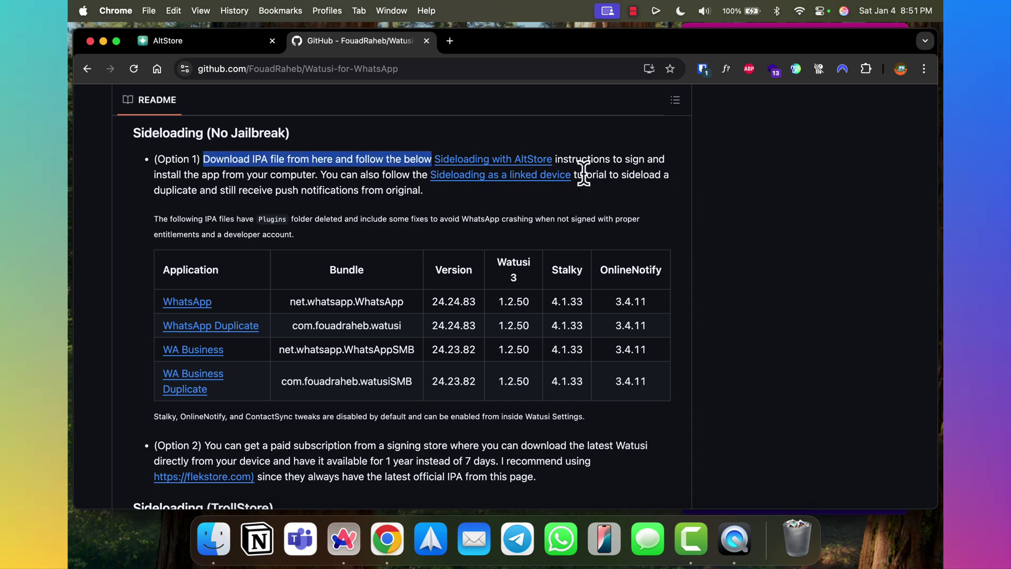
click(620, 192)
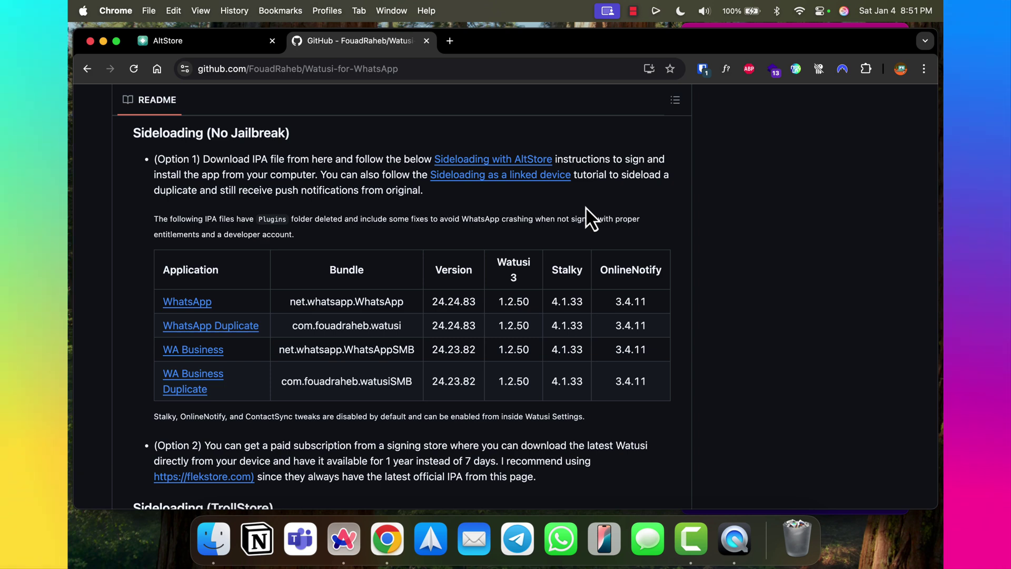
Download the 115.5 MB Watusi 1.2.50 IPA from the WhatsApp Duplicate MEGA link into Downloads.
click(230, 337)
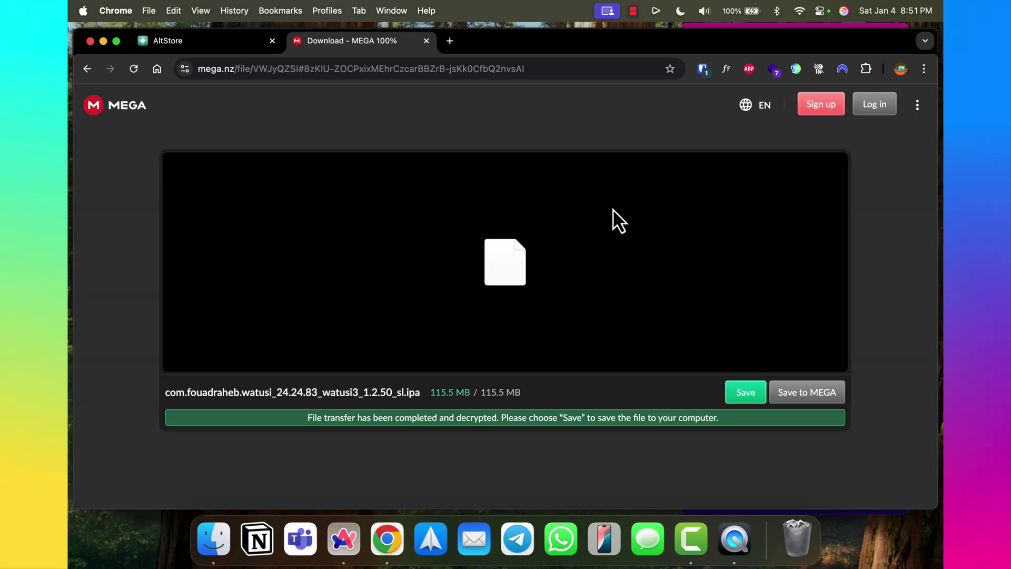
click(758, 396)
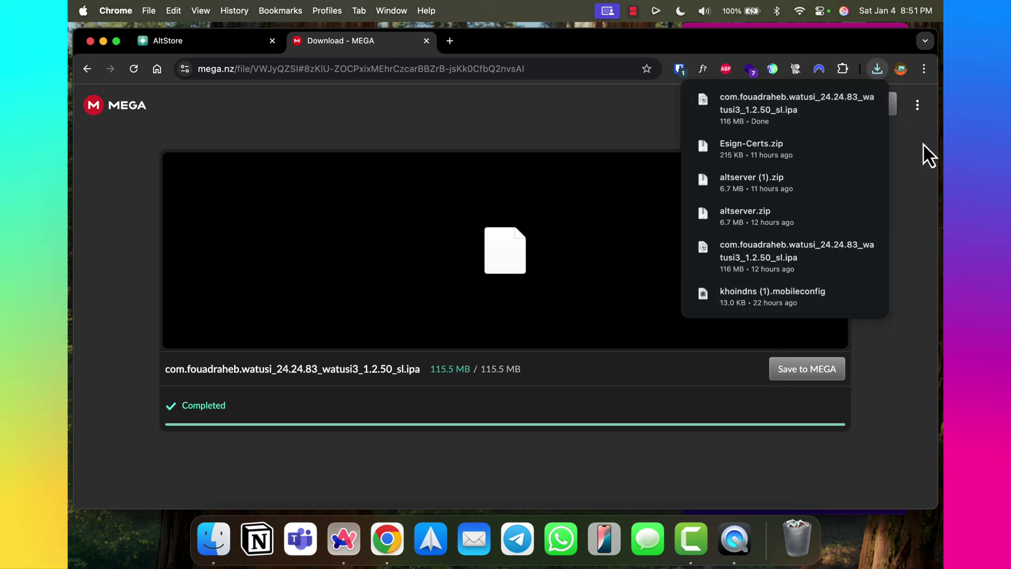
click(848, 100)
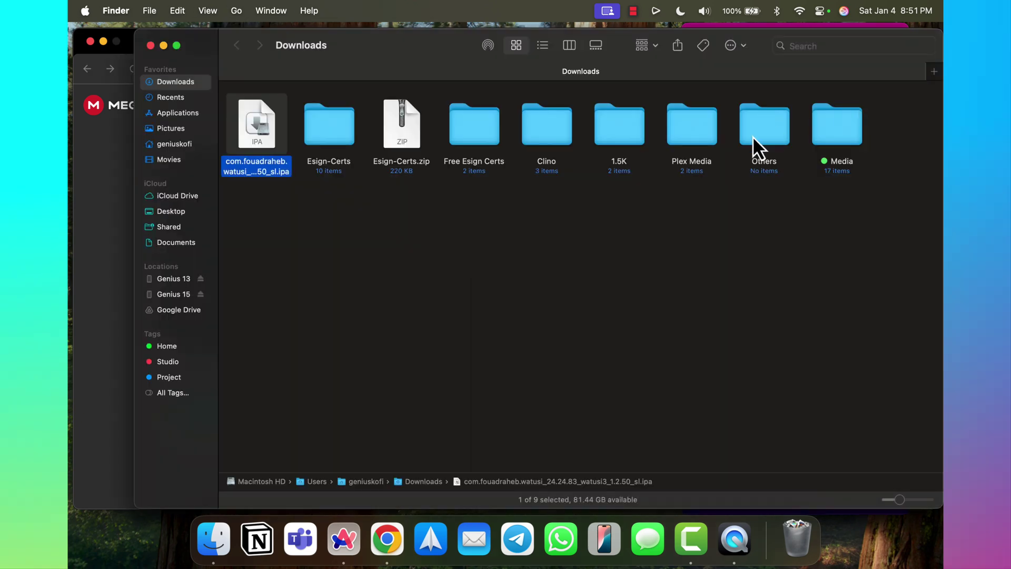
click(323, 196)
Select the downloaded Watusi IPA in Finder, then return Chrome to the GitHub Watusi README.
click(258, 135)
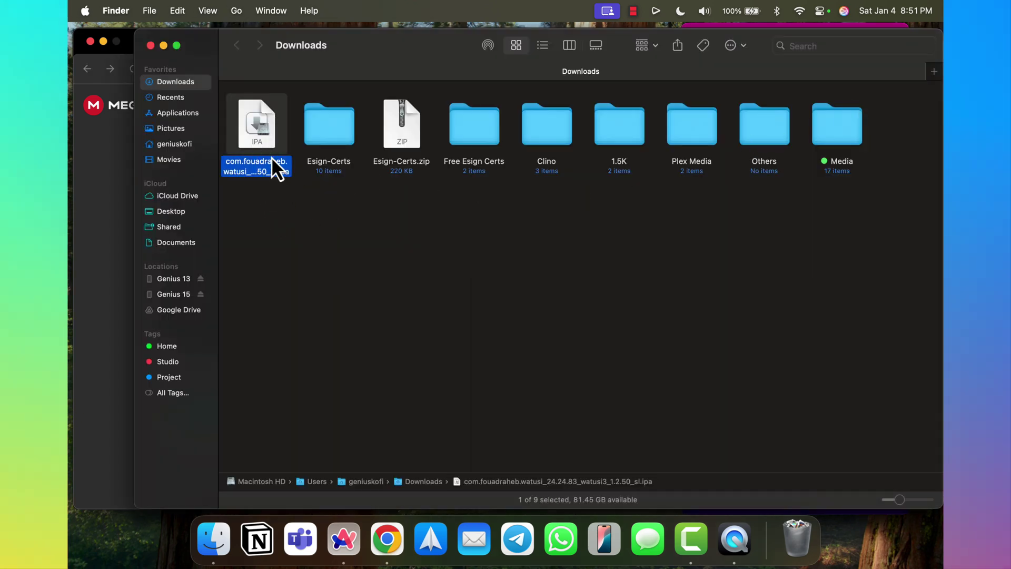
click(116, 203)
key(super+bracketleft)
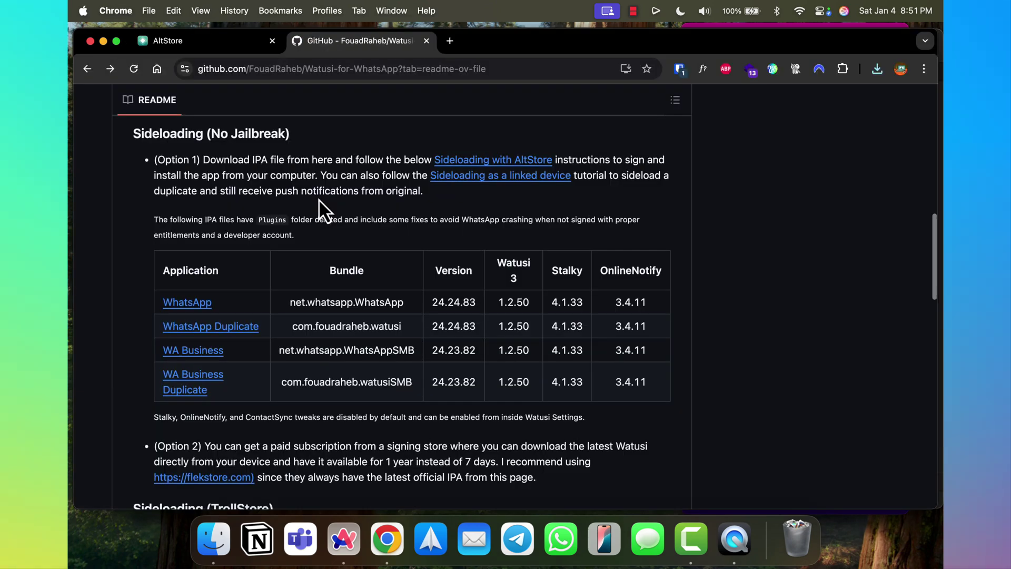
scroll(432, 269, down, 1)
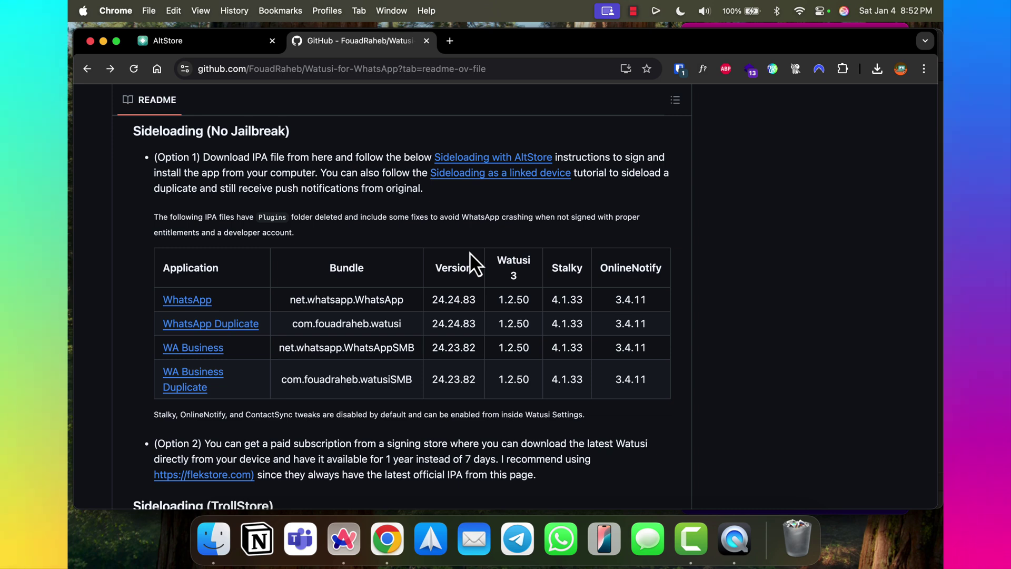
Leave the README and bring the AltStore tab with altstore.io to the front.
scroll(469, 251, down, 1)
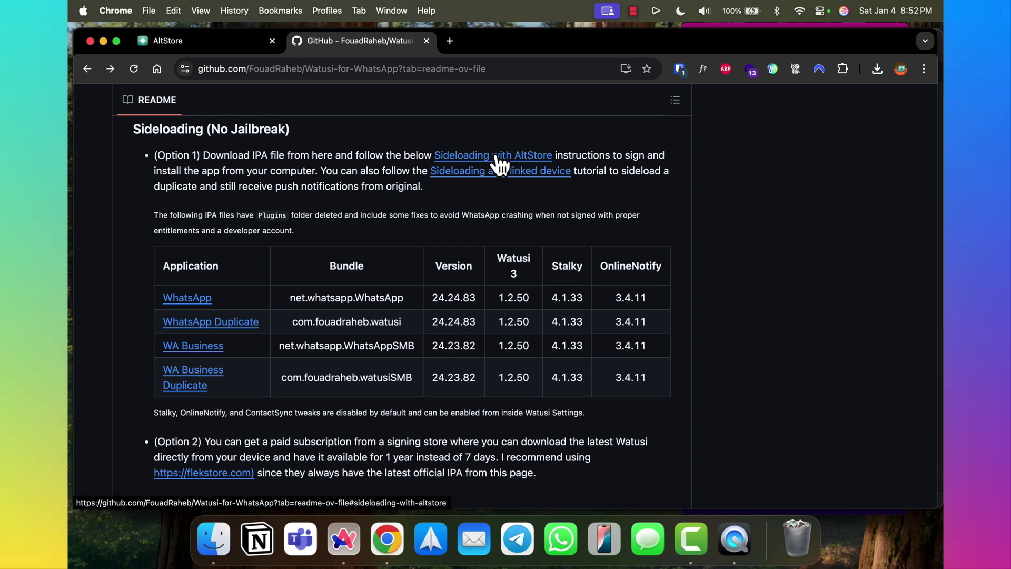
click(235, 49)
Scroll altstore.io down to AltStore Classic and start the AltServer macOS download (altserver.zip).
click(236, 69)
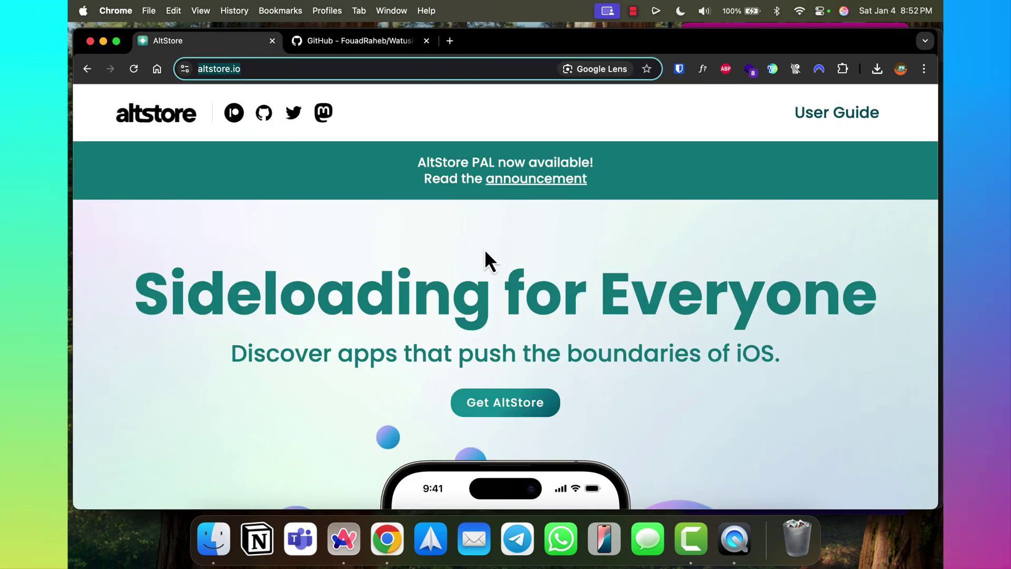
scroll(423, 308, down, 1)
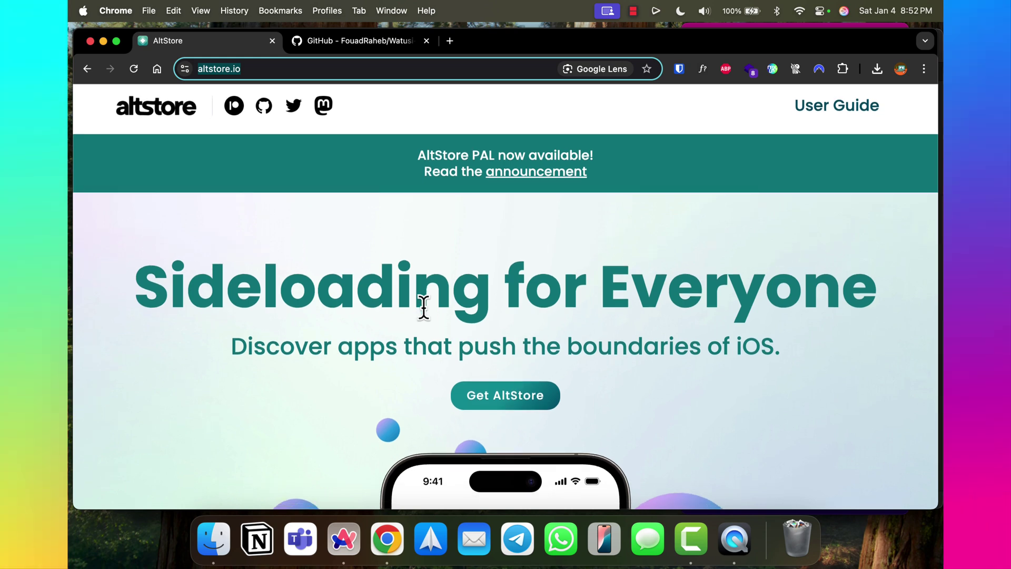
scroll(423, 308, down, 1)
scroll(424, 308, down, 4)
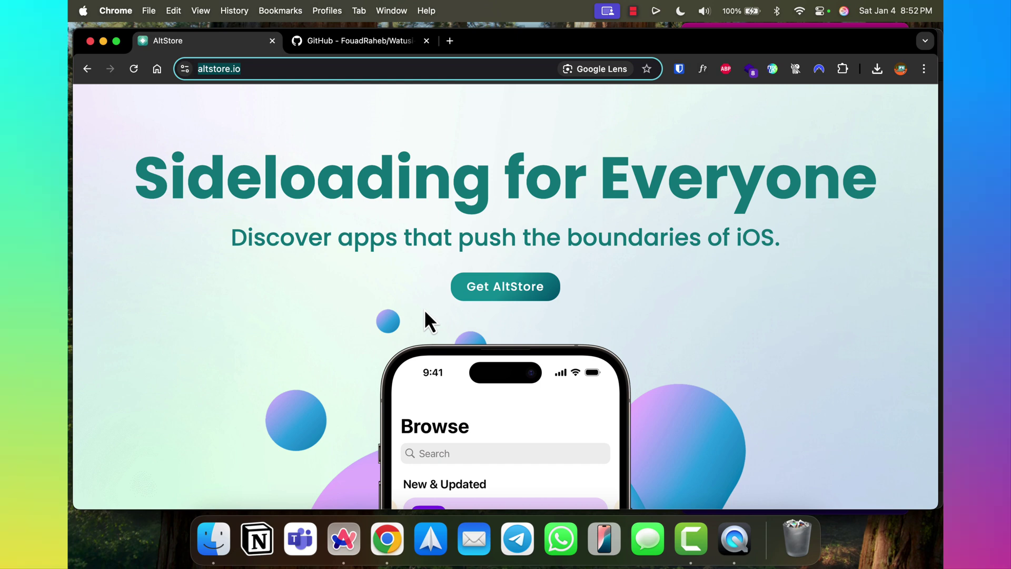
scroll(426, 316, down, 1)
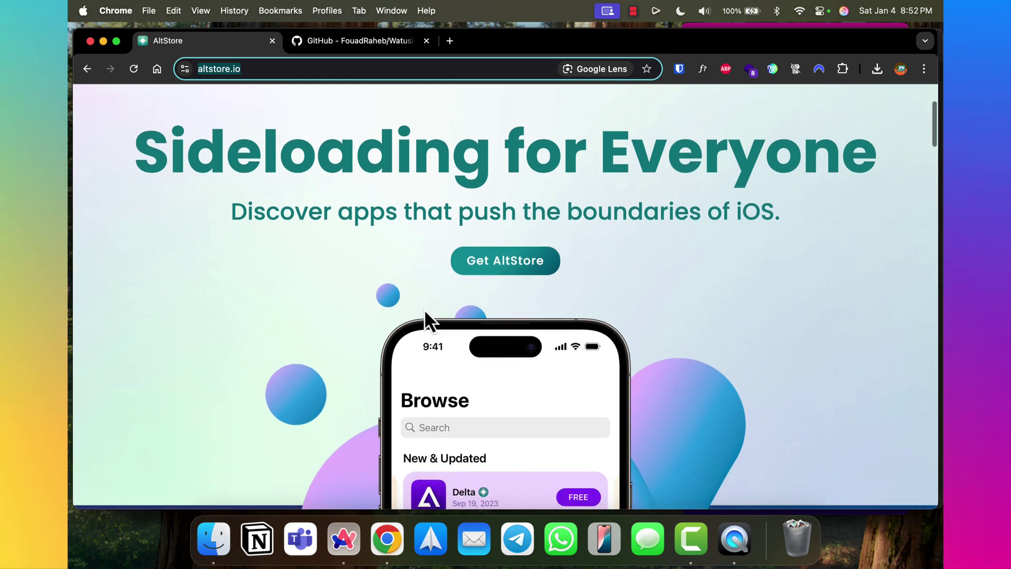
scroll(425, 311, down, 5)
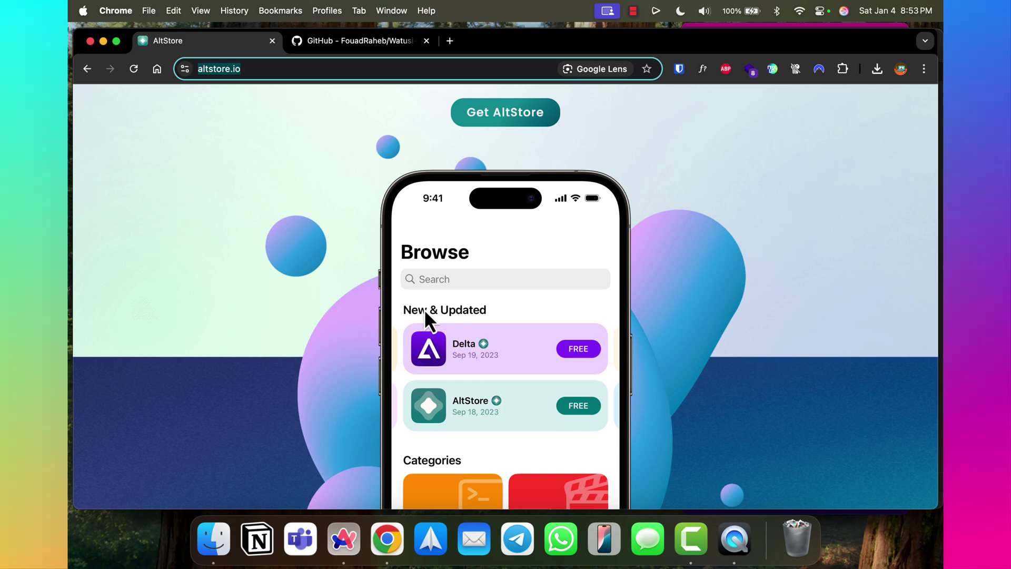
scroll(425, 308, down, 1)
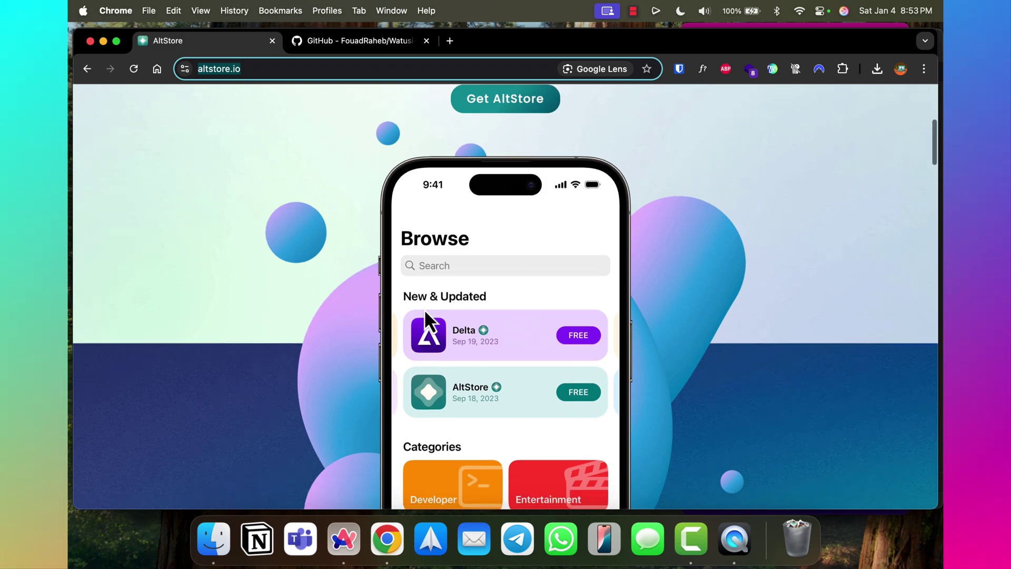
scroll(457, 267, down, 3)
scroll(457, 267, down, 2)
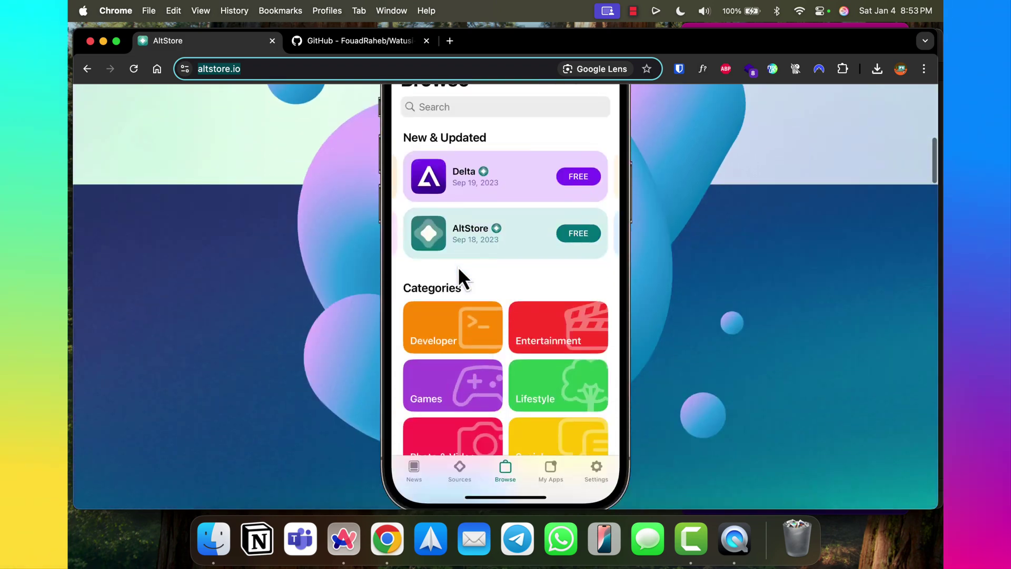
scroll(457, 267, down, 4)
scroll(457, 266, down, 5)
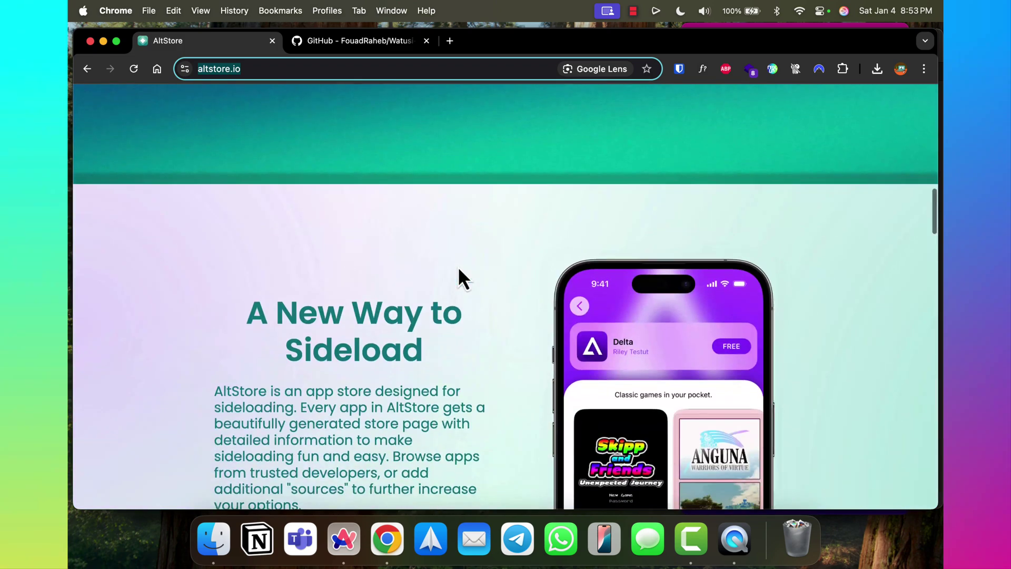
drag(244, 187, 402, 221)
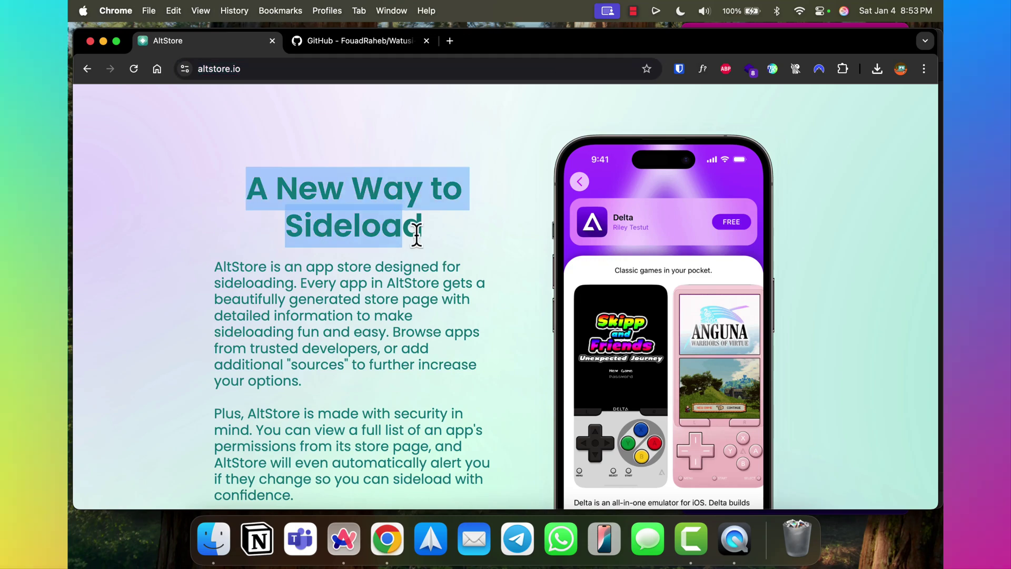
scroll(485, 292, down, 2)
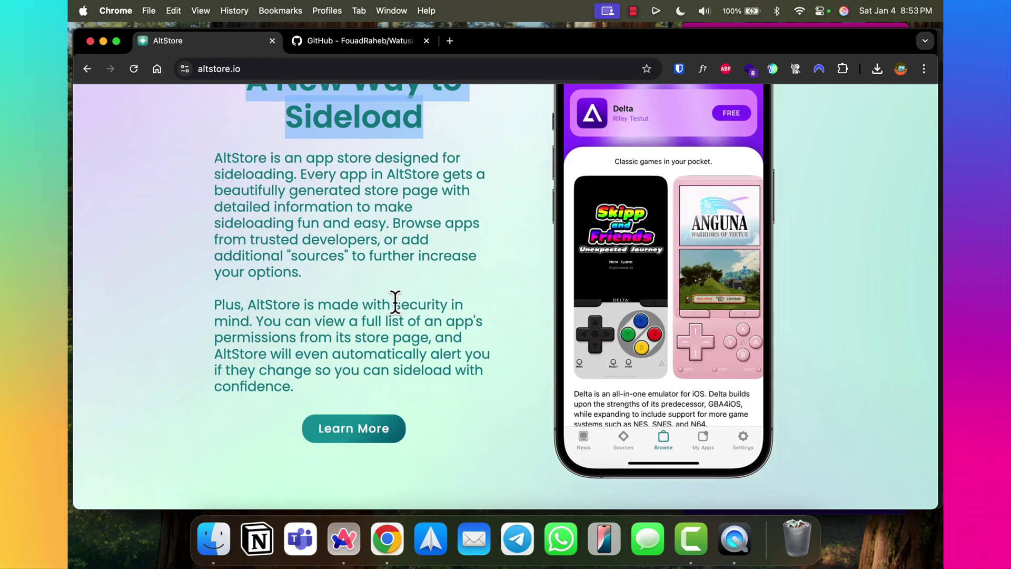
scroll(396, 300, down, 6)
scroll(397, 300, down, 15)
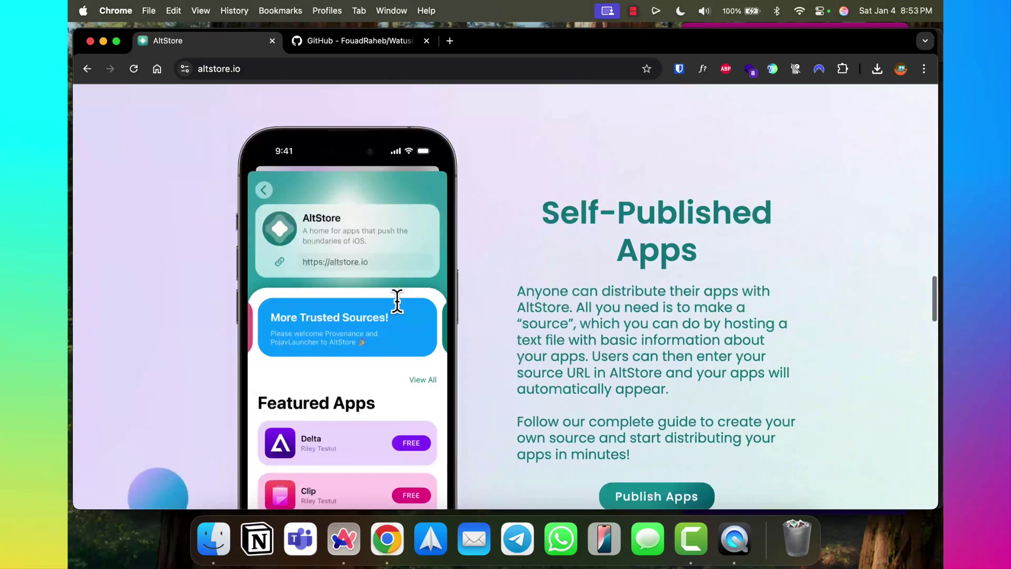
scroll(397, 300, down, 12)
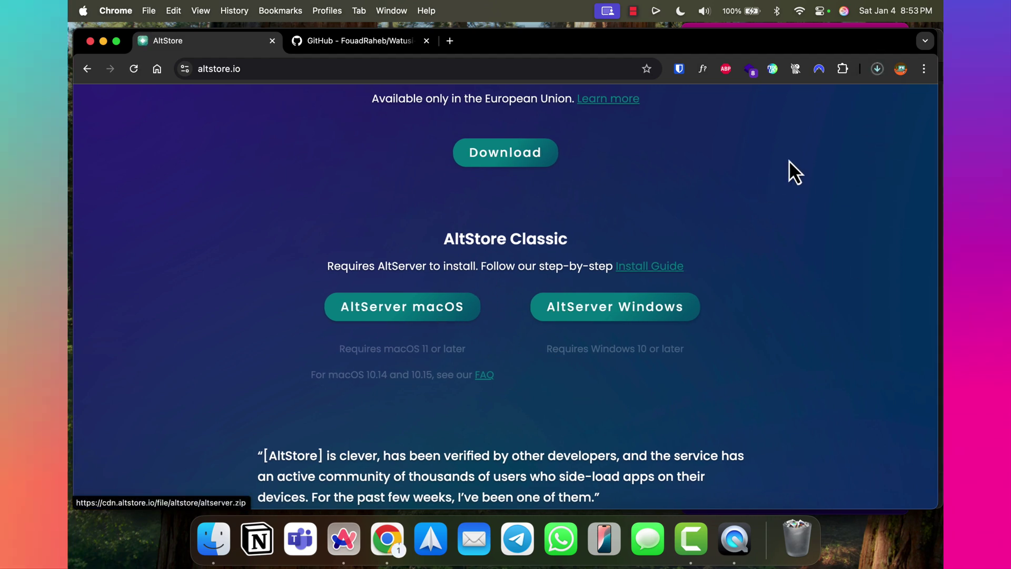
Show altserver.zip from Chrome's downloads in Finder and unzip it.
click(877, 71)
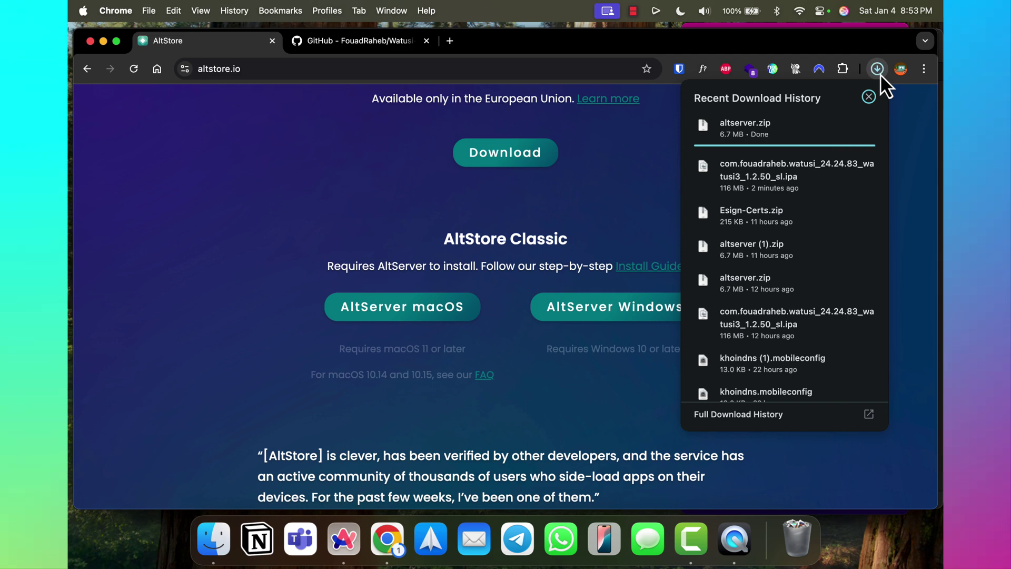
click(842, 127)
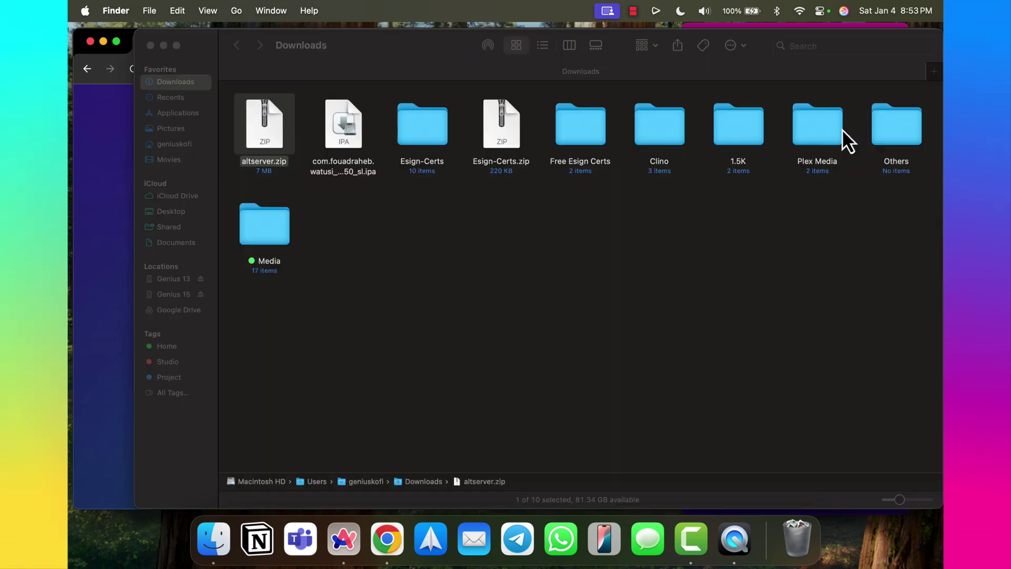
click(387, 297)
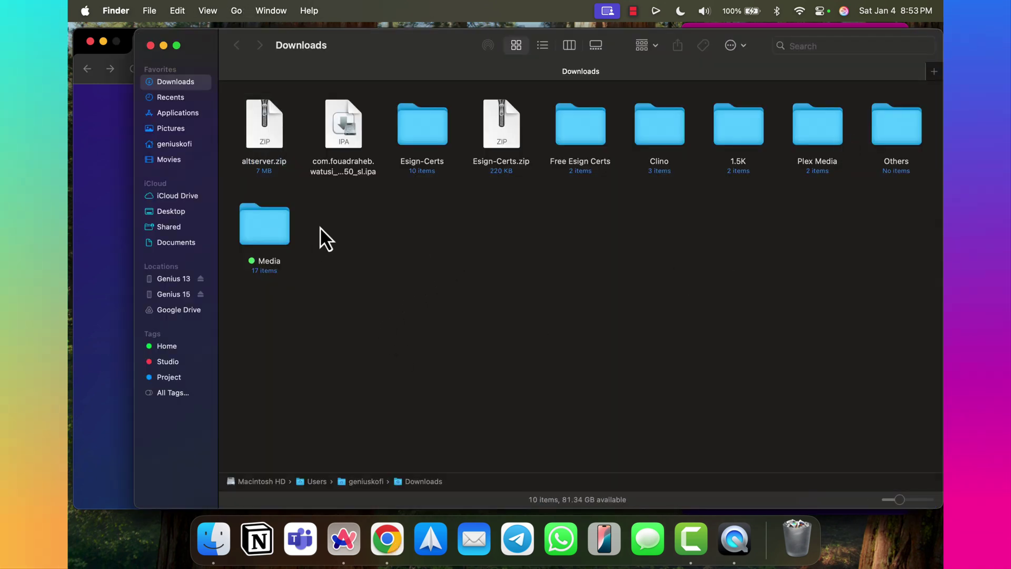
click(263, 122)
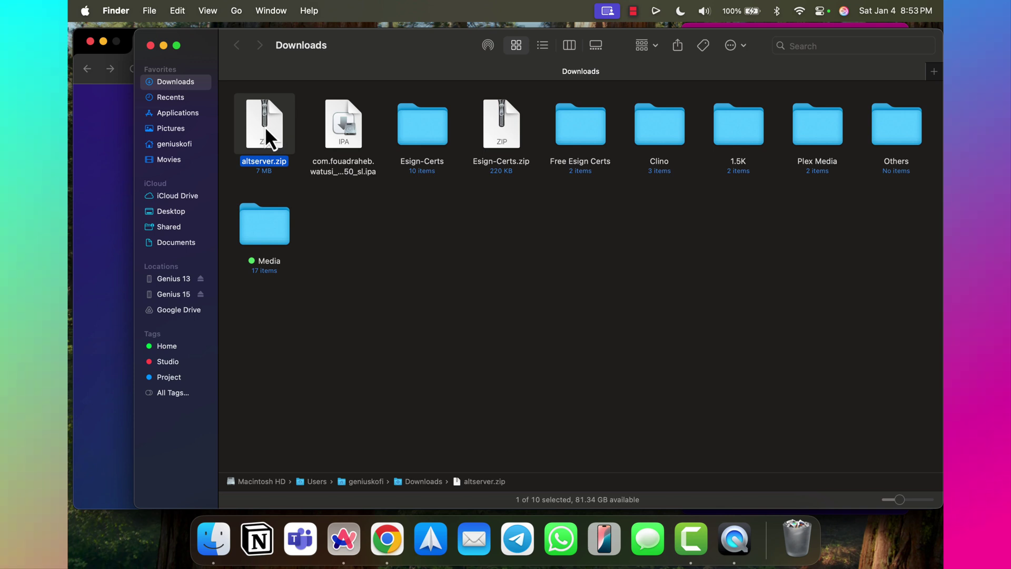
double_click(264, 127)
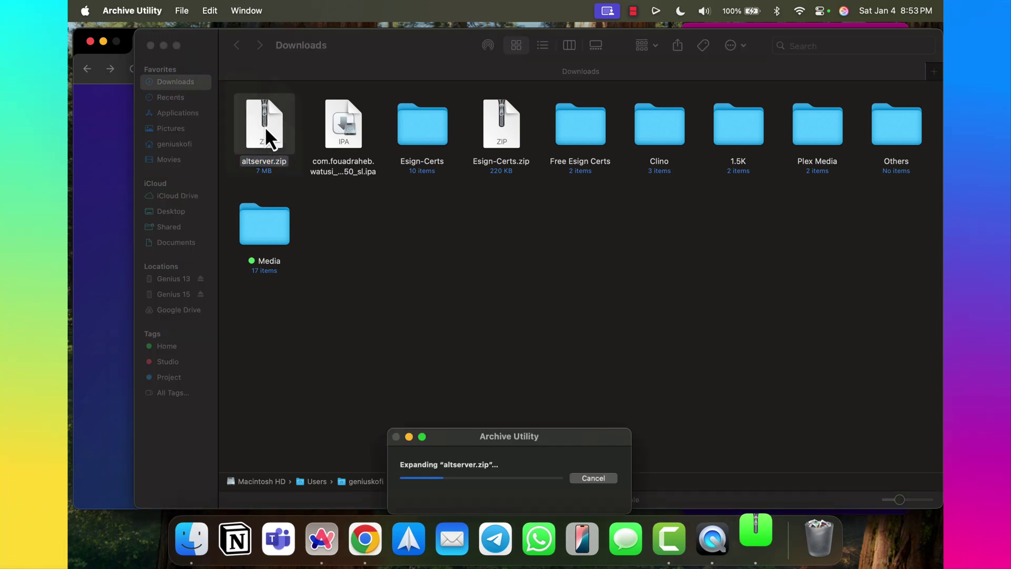
Move AltServer.app from Downloads into Applications, replacing the existing copy.
click(472, 246)
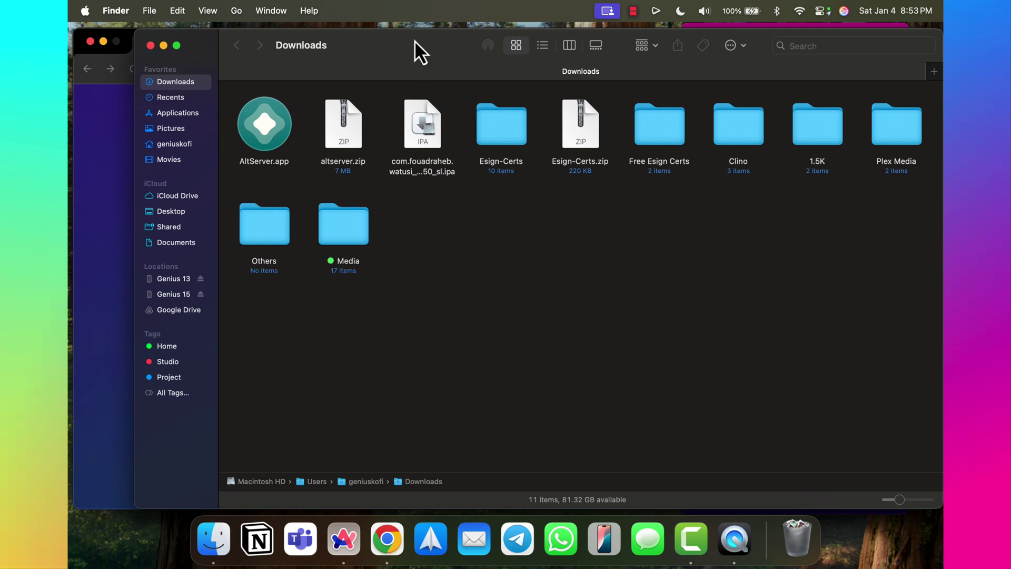
drag(413, 46, 384, 47)
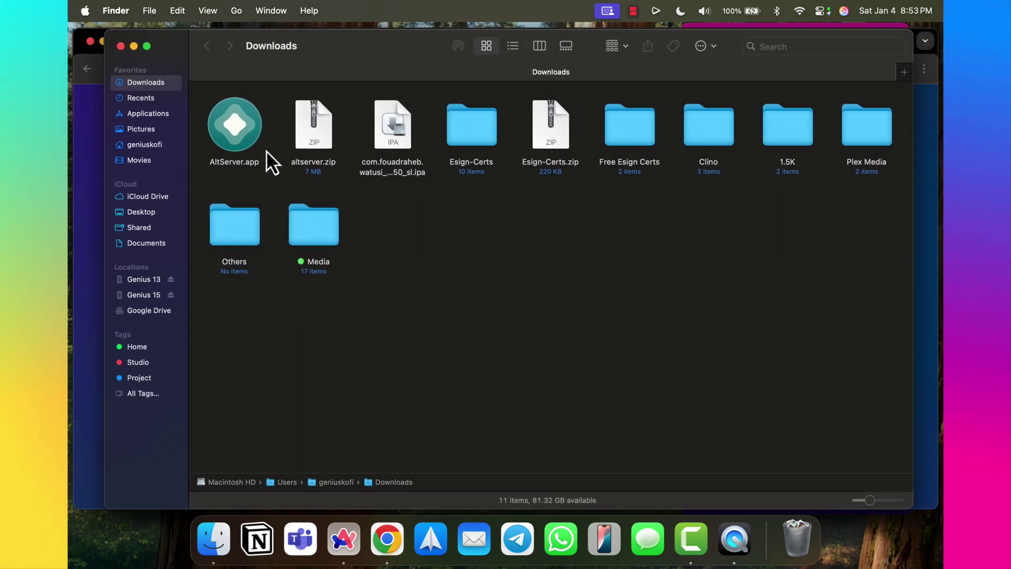
drag(247, 115, 162, 117)
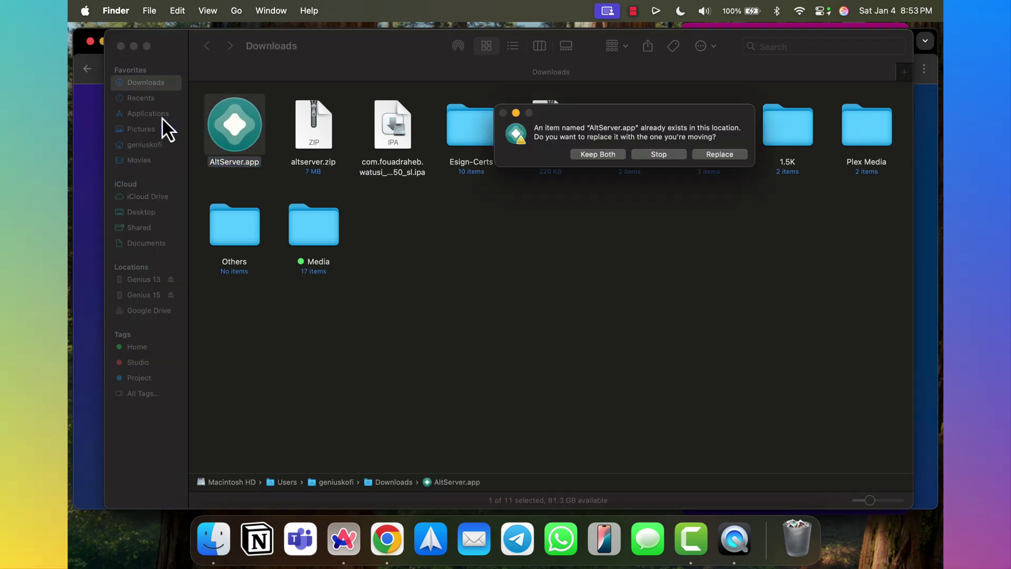
click(699, 155)
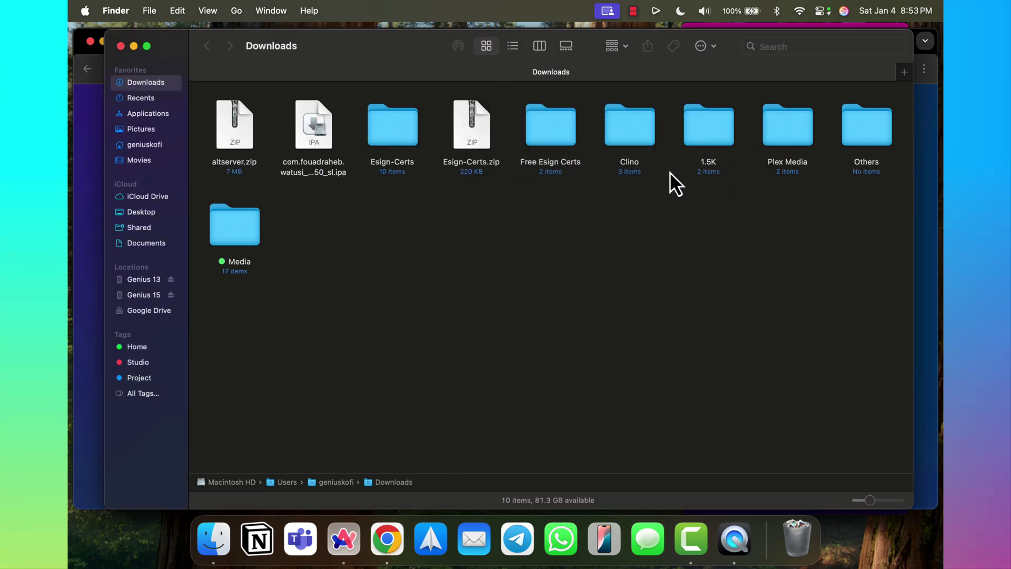
Launch AltServer from Launchpad, approve opening the downloaded app, and minimize the Downloads window.
key(F4)
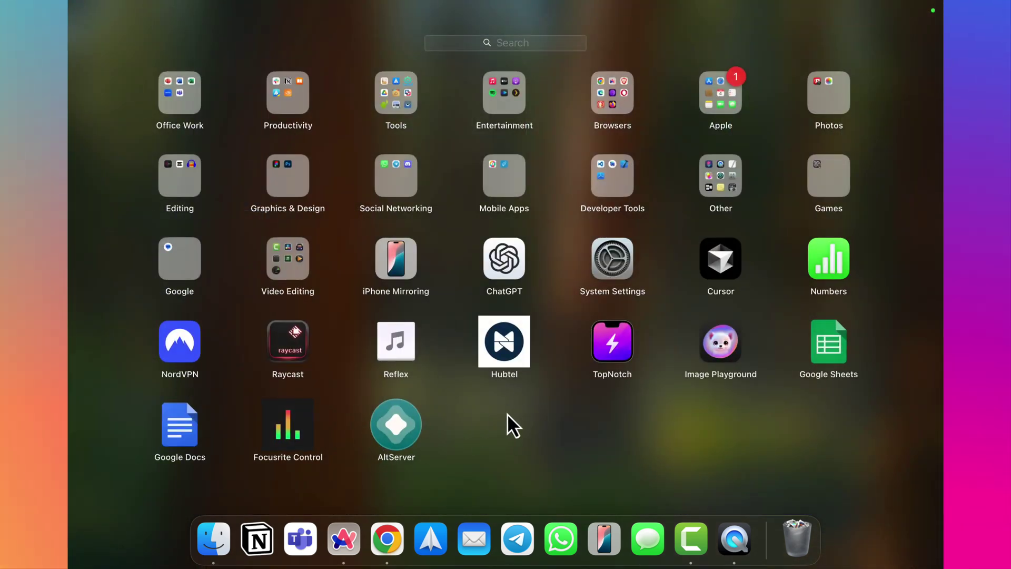
click(395, 421)
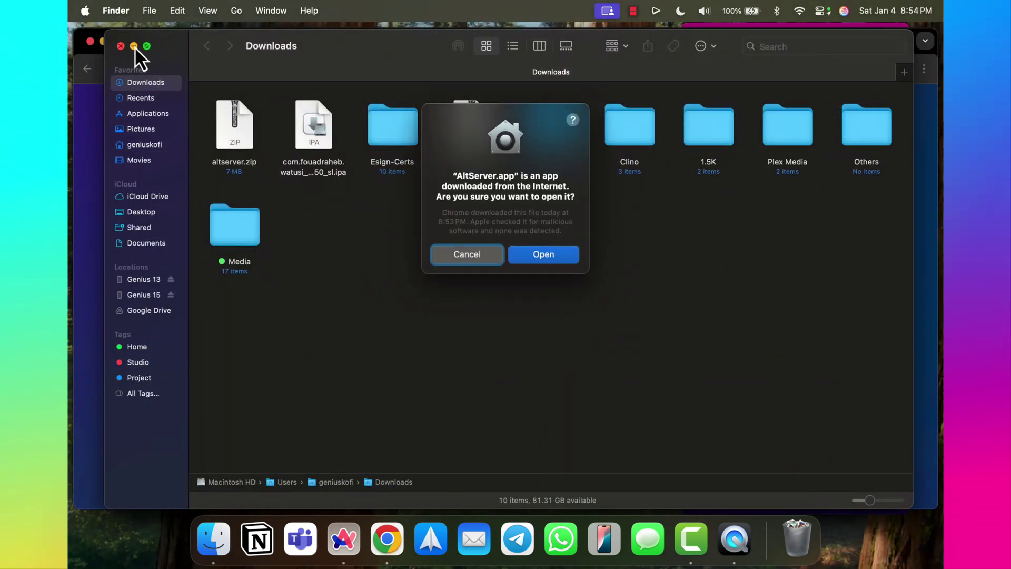
click(542, 254)
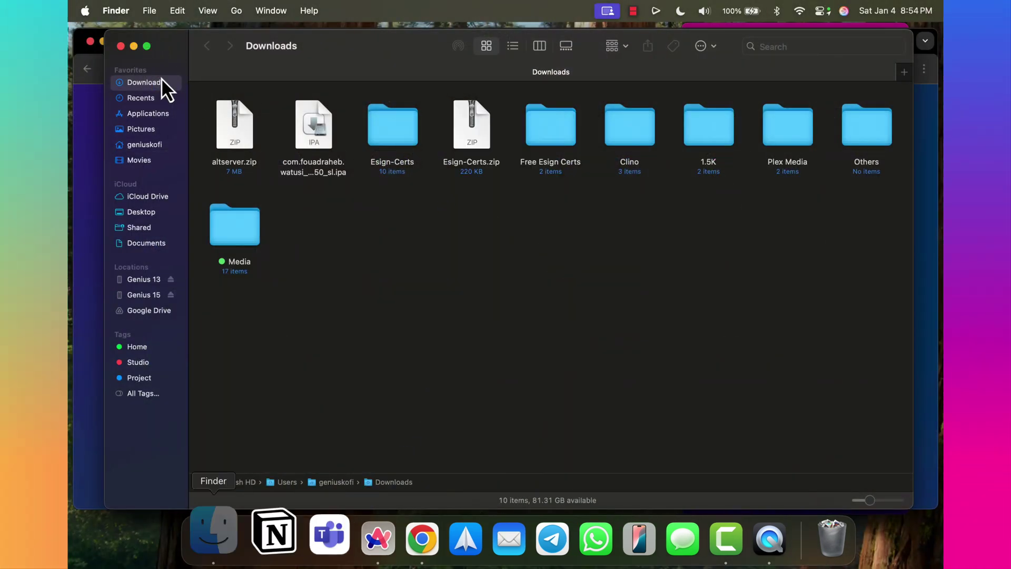
click(134, 46)
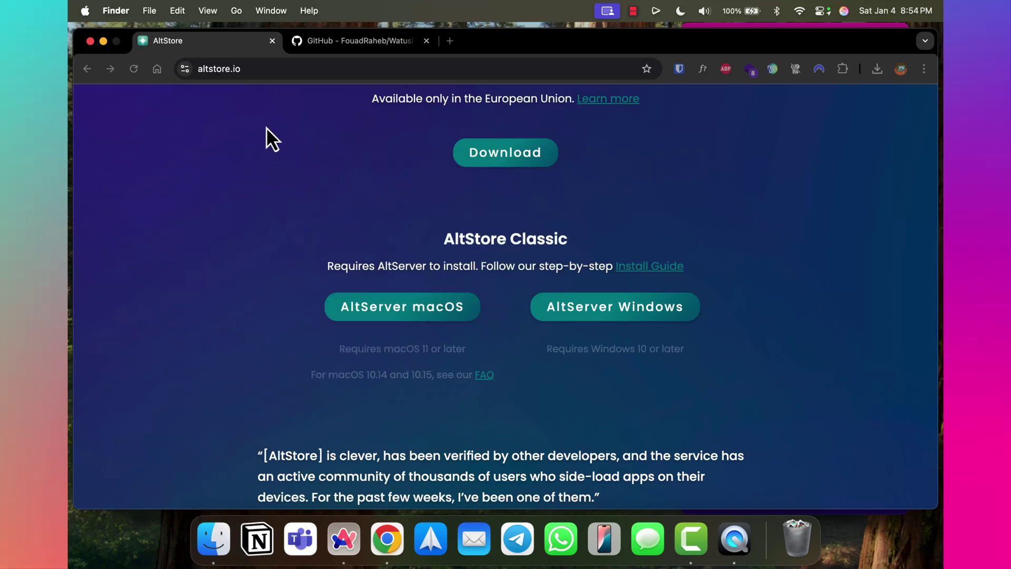
click(317, 40)
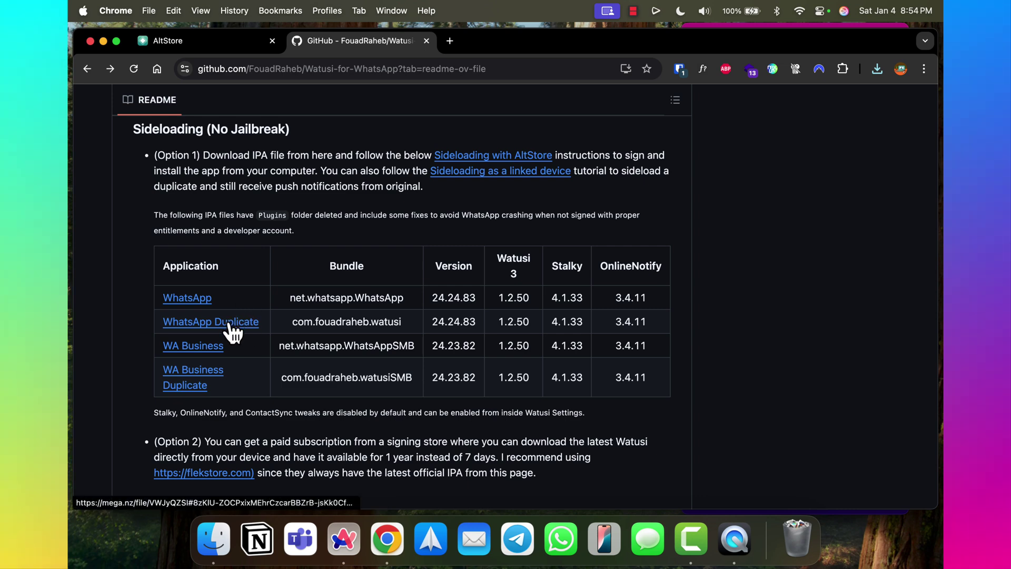
click(206, 50)
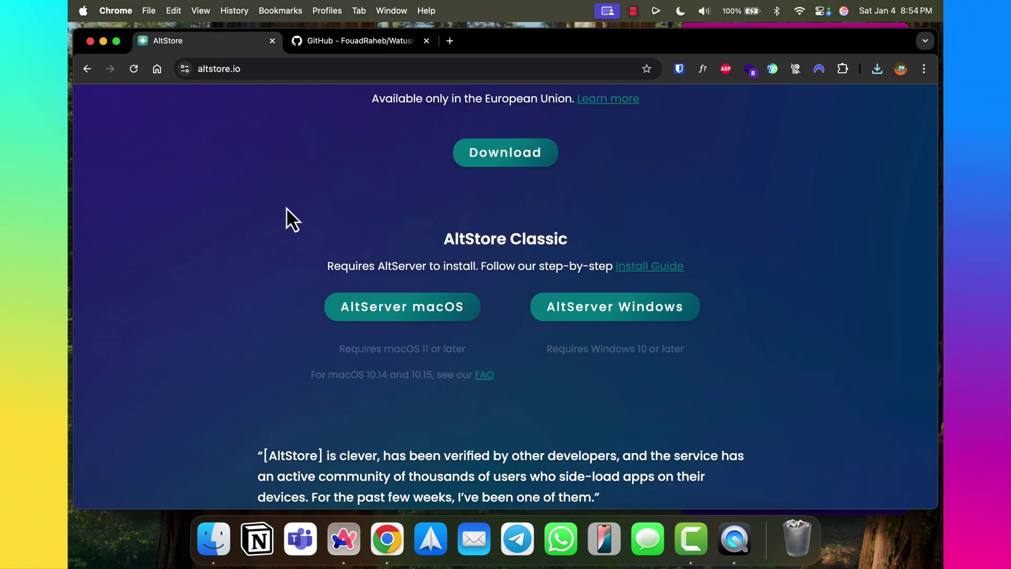
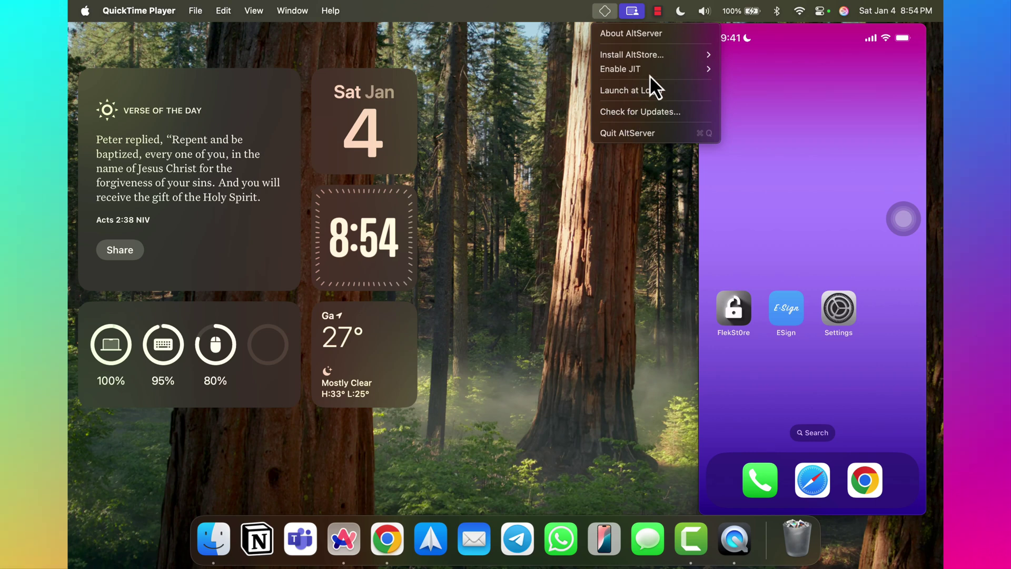
Confirm AltServer 1.7.2 is the latest, then reopen its menu to see Genius 15 and Genius 13.
click(670, 113)
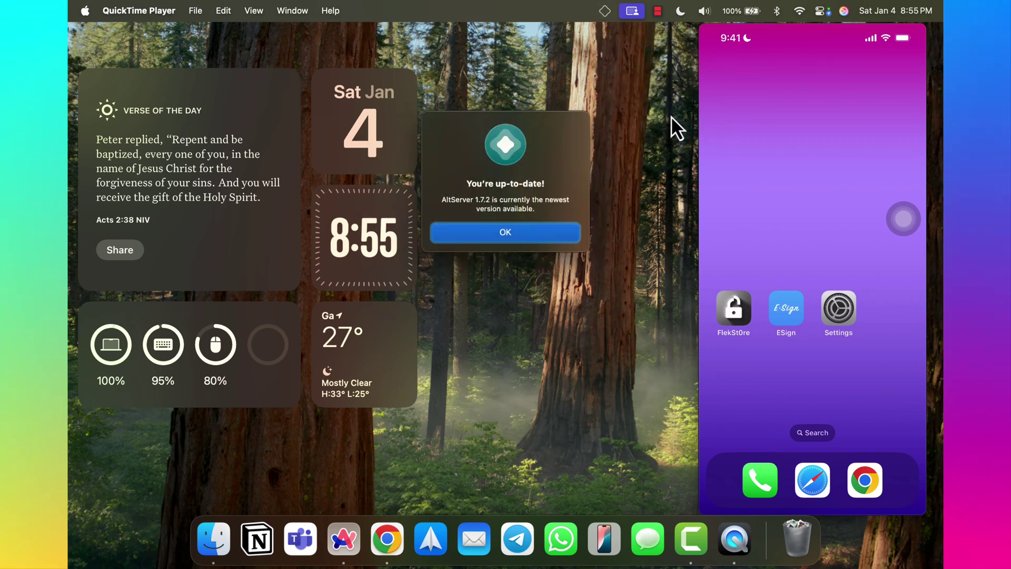
click(508, 234)
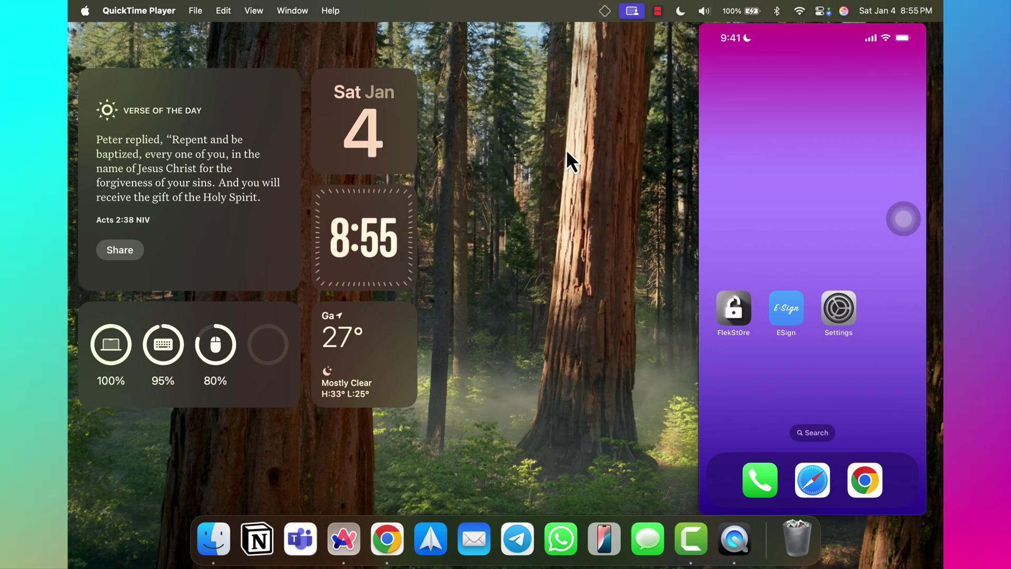
click(603, 10)
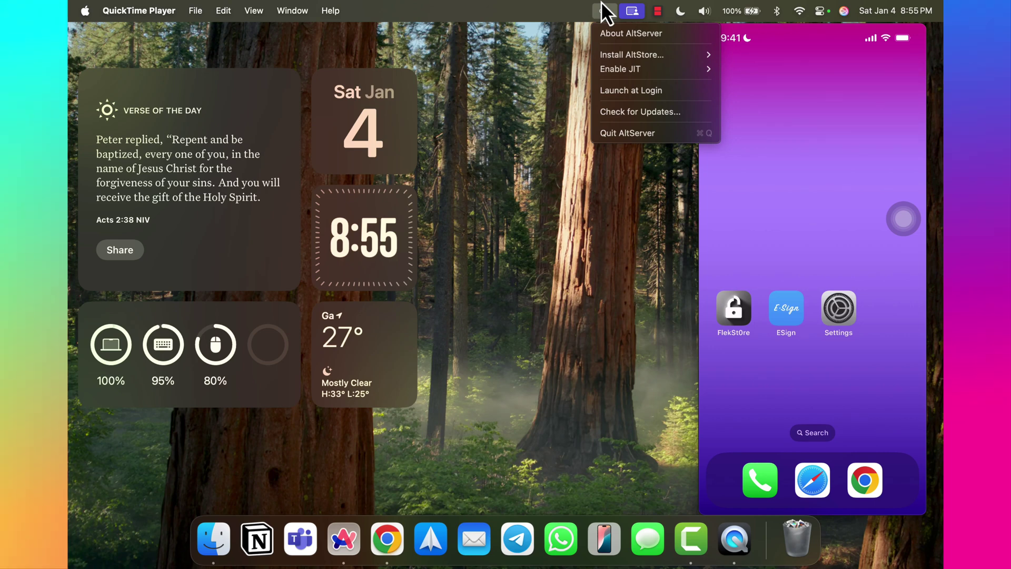
click(602, 4)
click(602, 4)
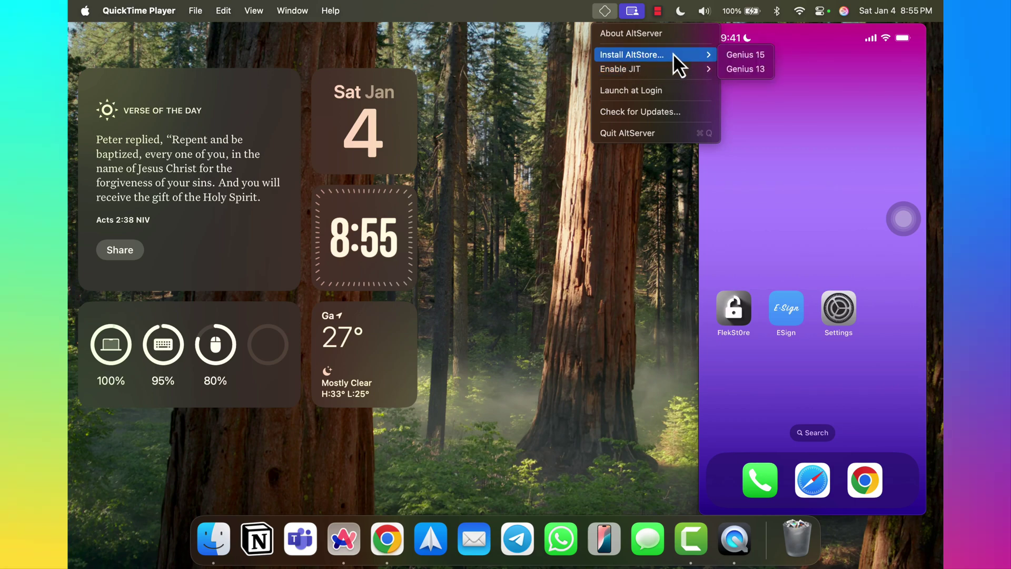
Install AltStore onto the Genius 13 iPhone, entering the Apple ID credentials in AltServer's sign-in.
click(761, 74)
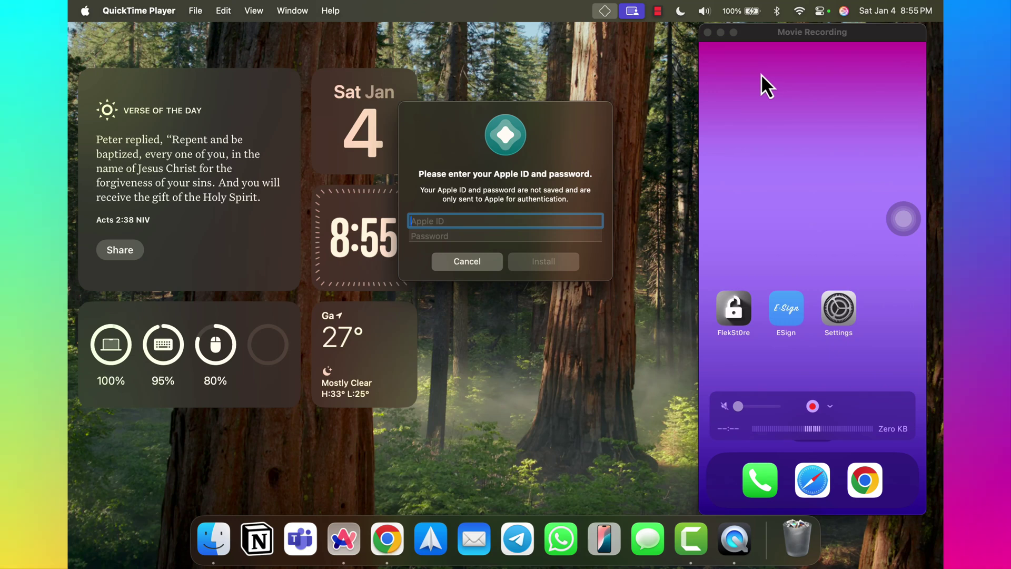
click(741, 142)
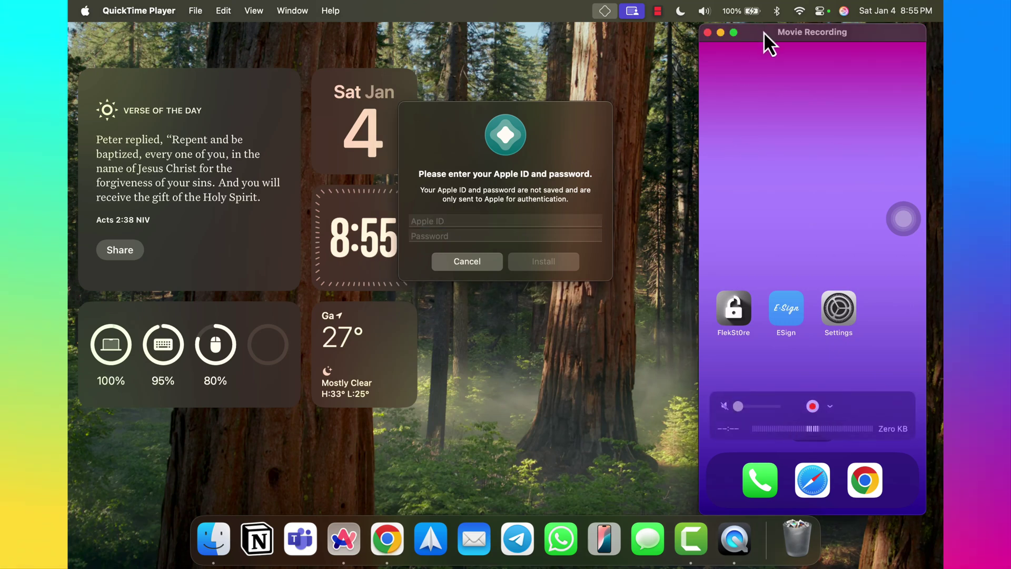
drag(763, 32, 743, 32)
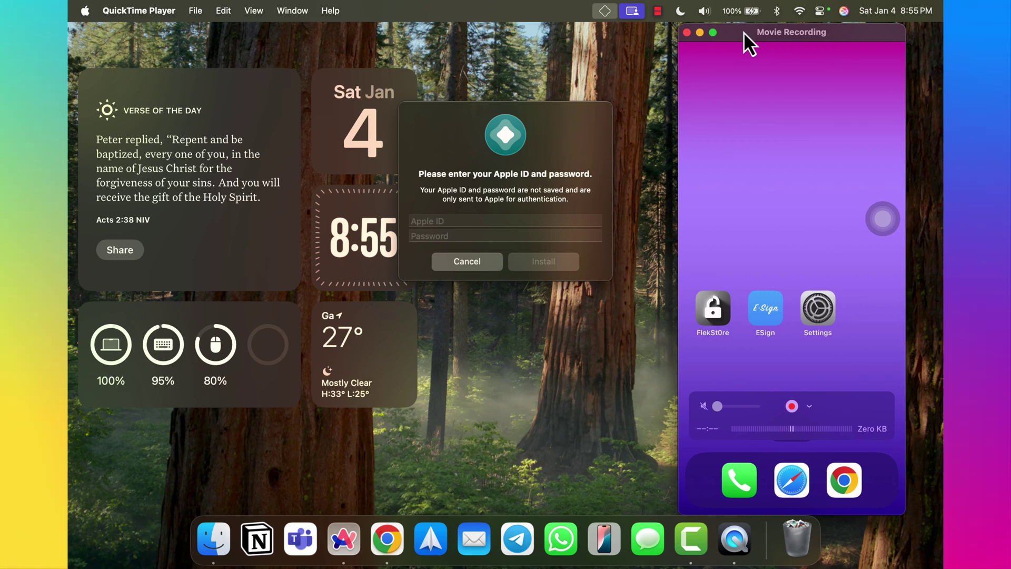
click(506, 212)
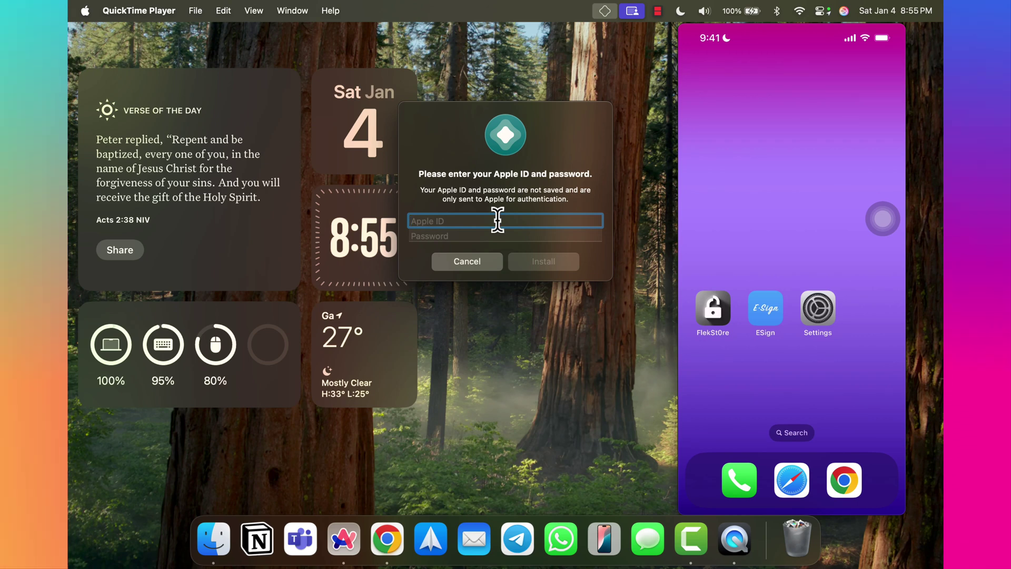
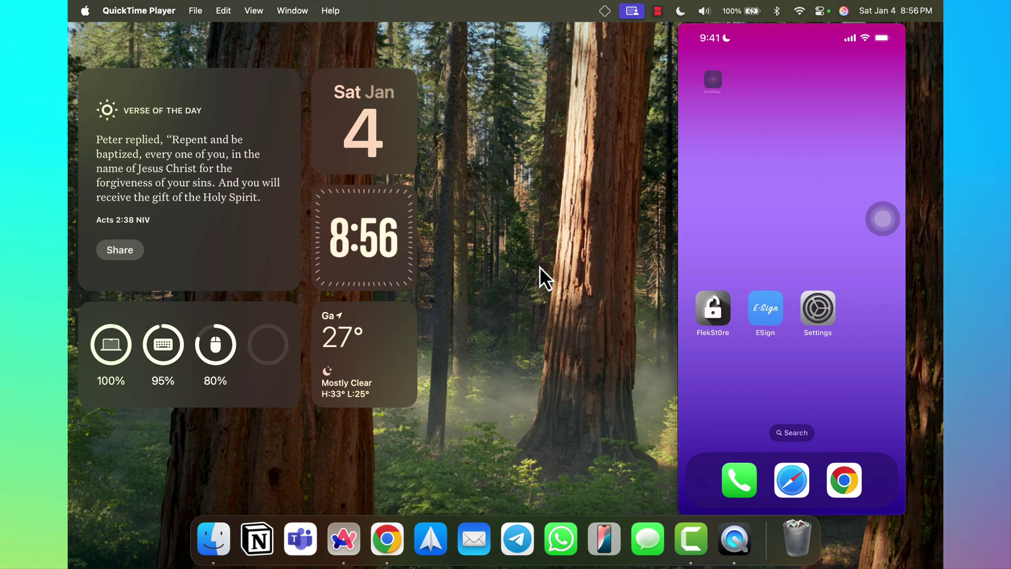
mouse_move(837, 195)
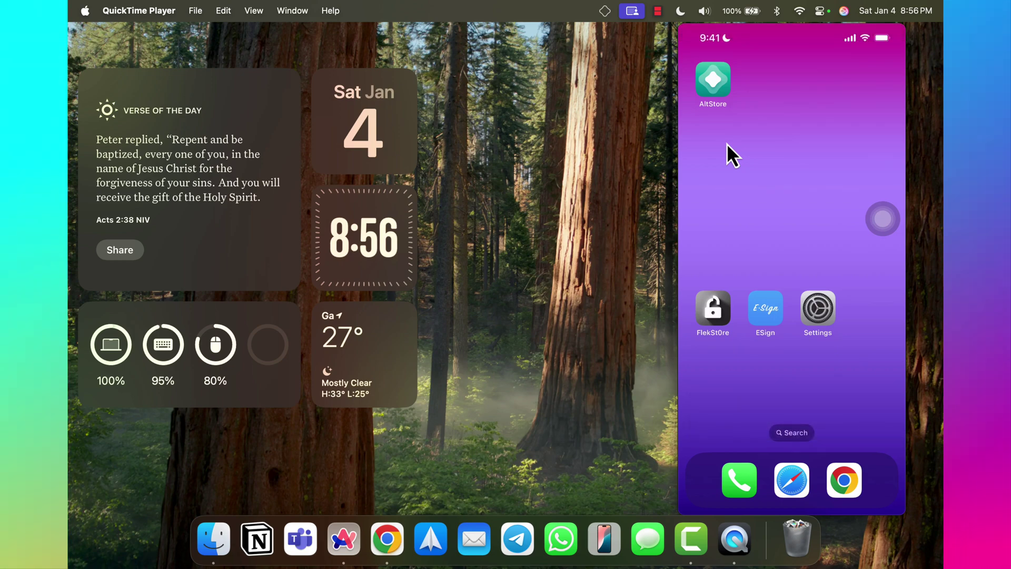
Review the Watusi GitHub and AltStore download tabs in Chrome, then minimize the browser.
click(403, 521)
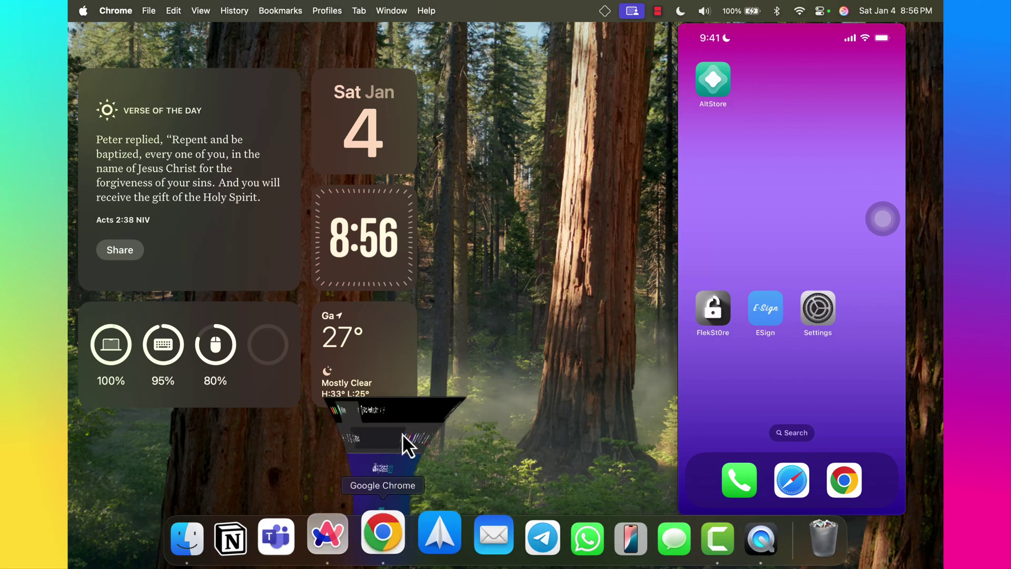
click(337, 40)
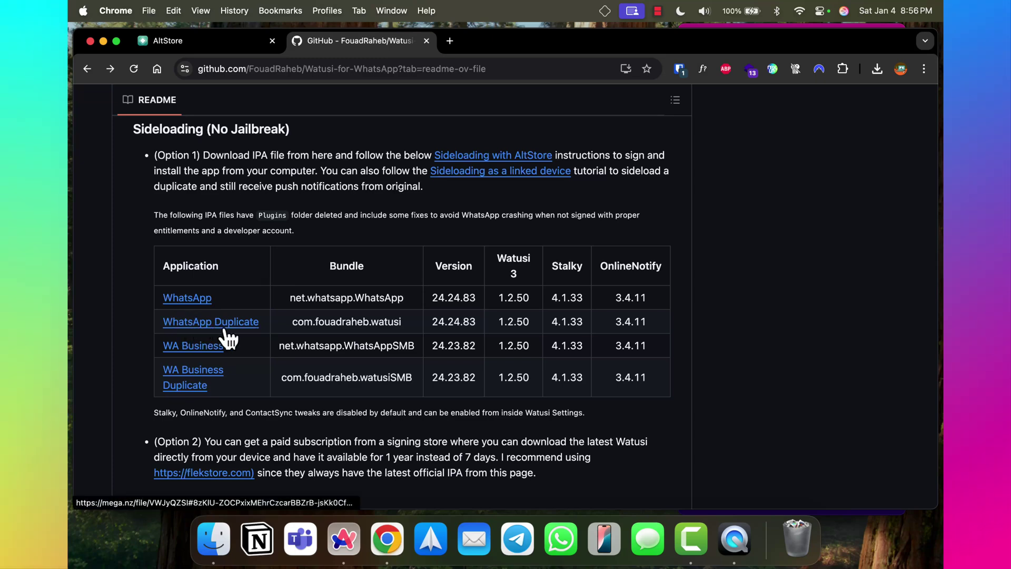
click(225, 43)
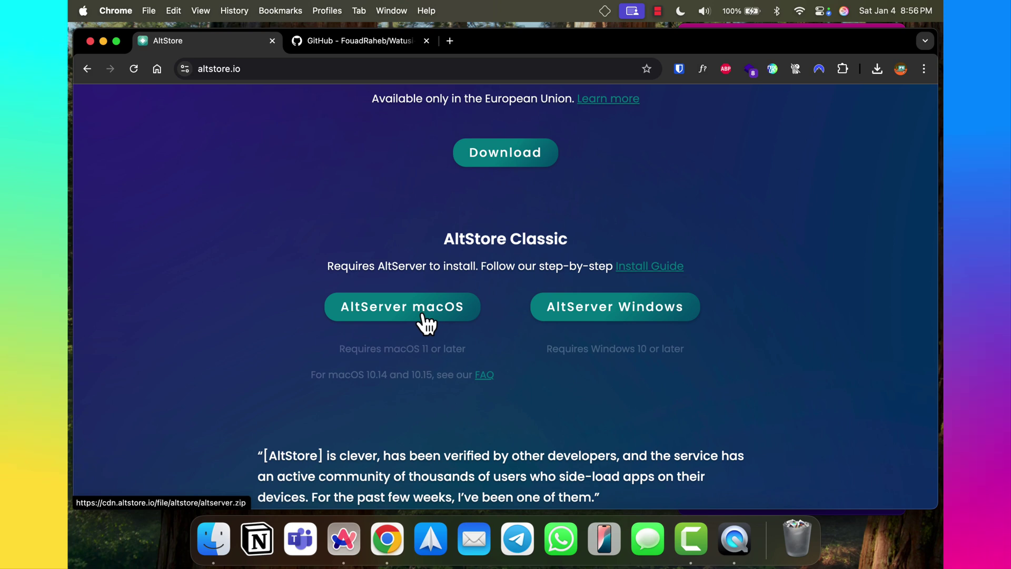
click(104, 42)
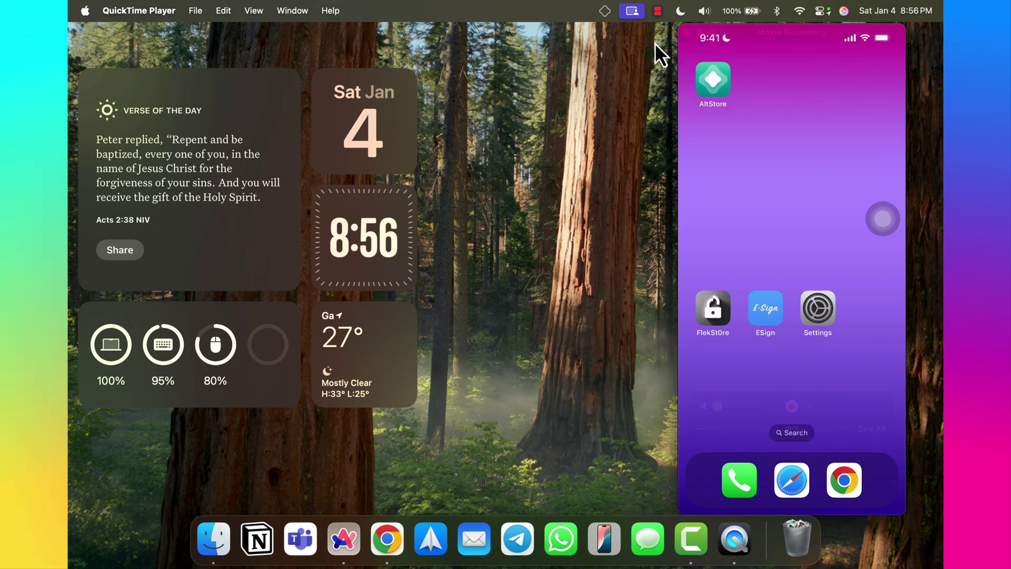
Check AltServer's Install AltStore submenu, then close the menu without choosing a device.
click(608, 15)
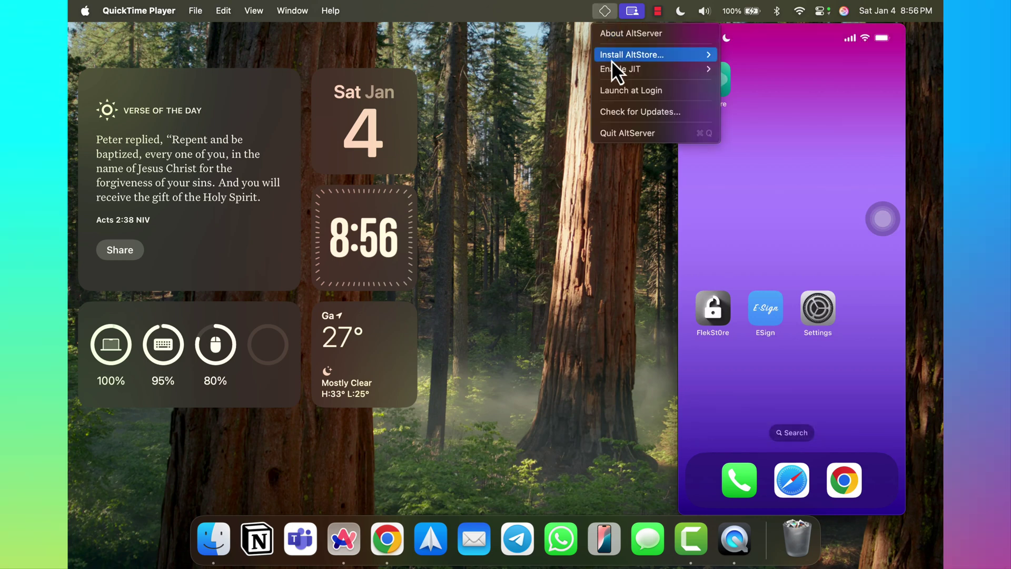
mouse_move(611, 59)
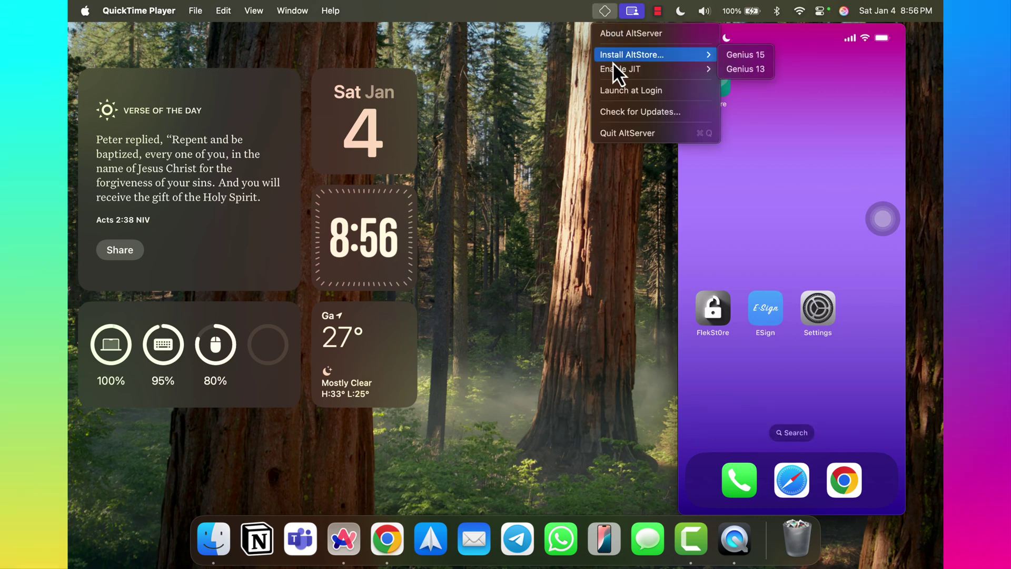
click(746, 69)
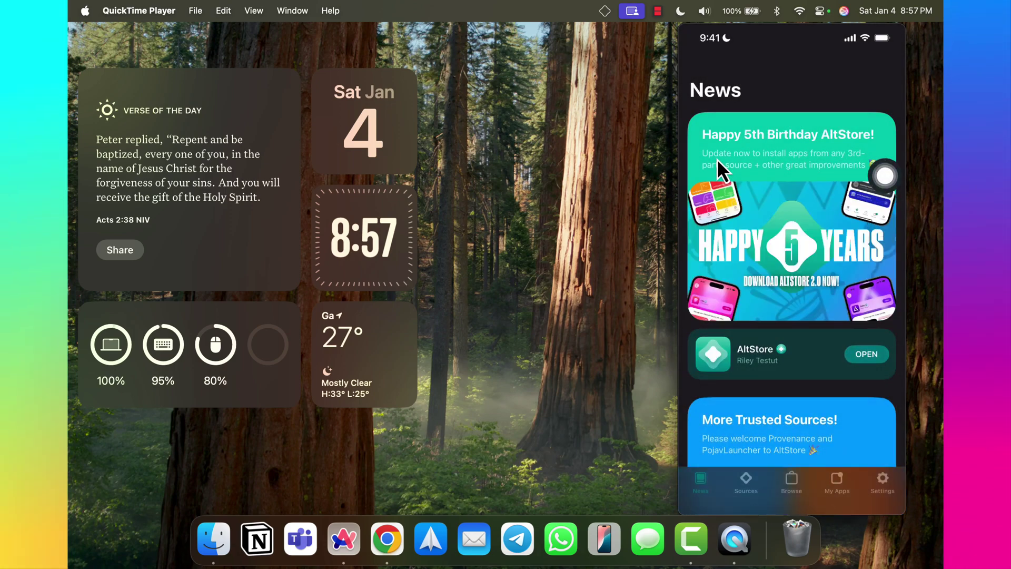
Scroll through AltStore's News feed on the iPhone and back up.
scroll(716, 158, down, 10)
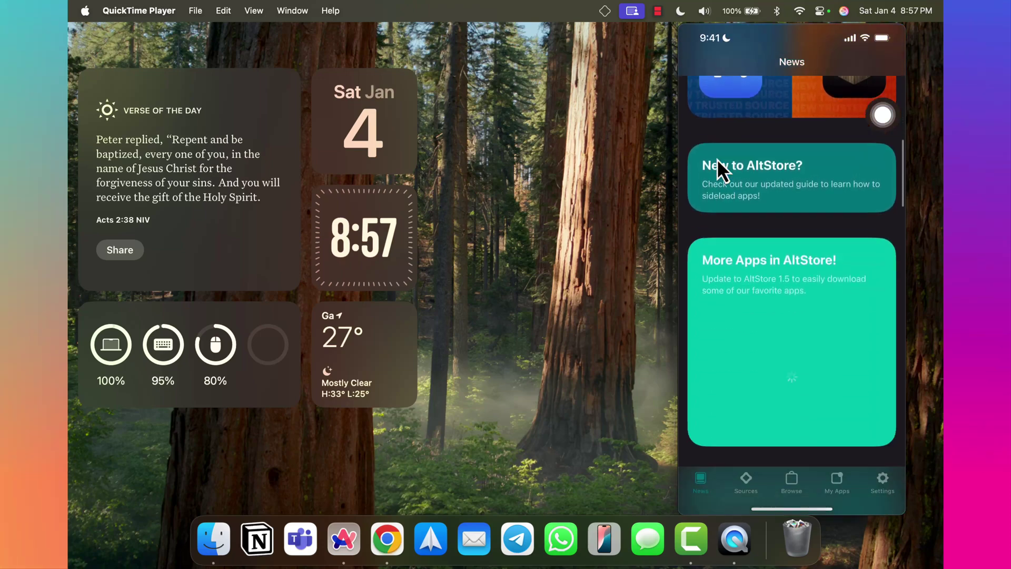
scroll(715, 159, down, 10)
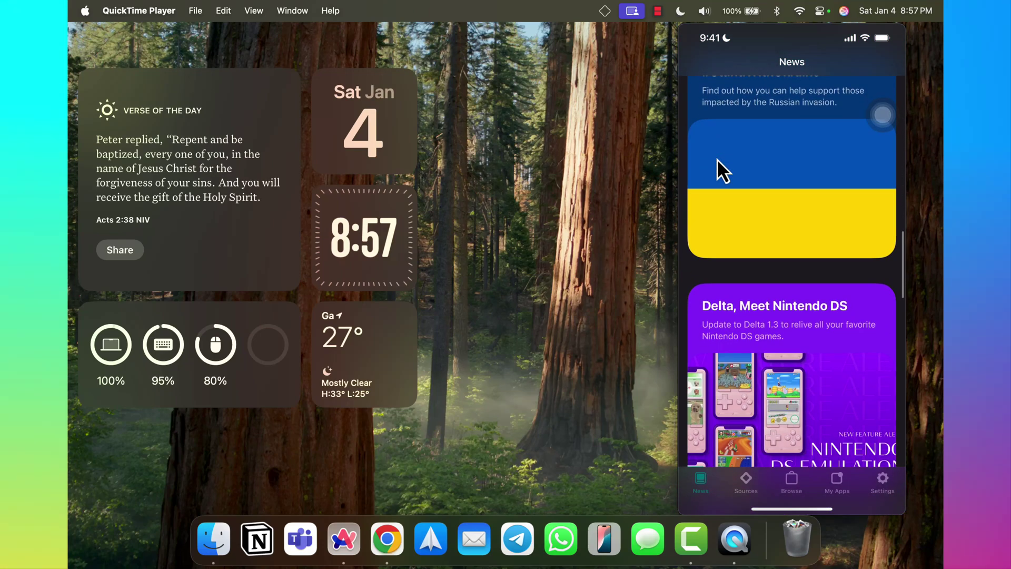
scroll(716, 159, down, 10)
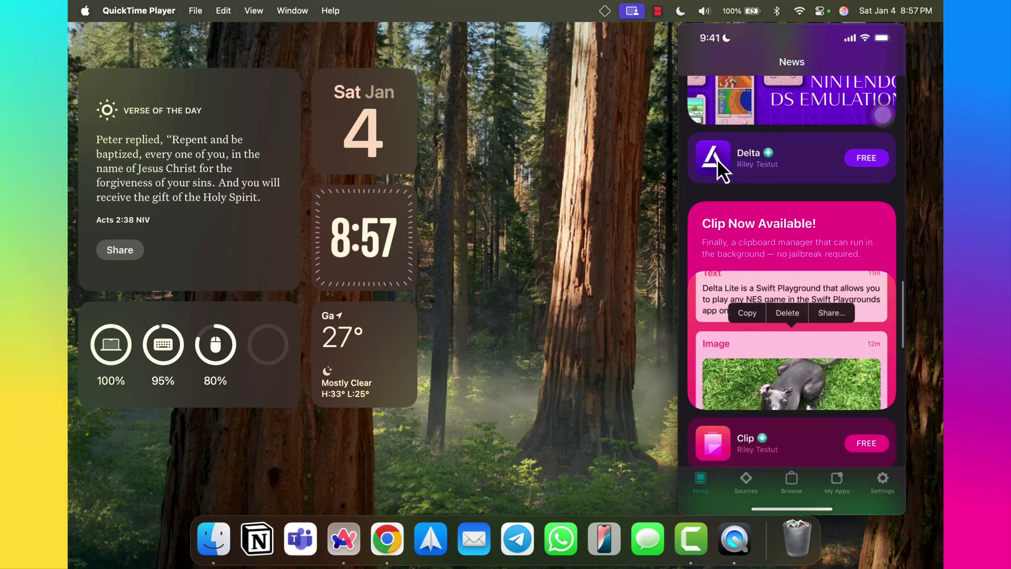
scroll(716, 159, down, 10)
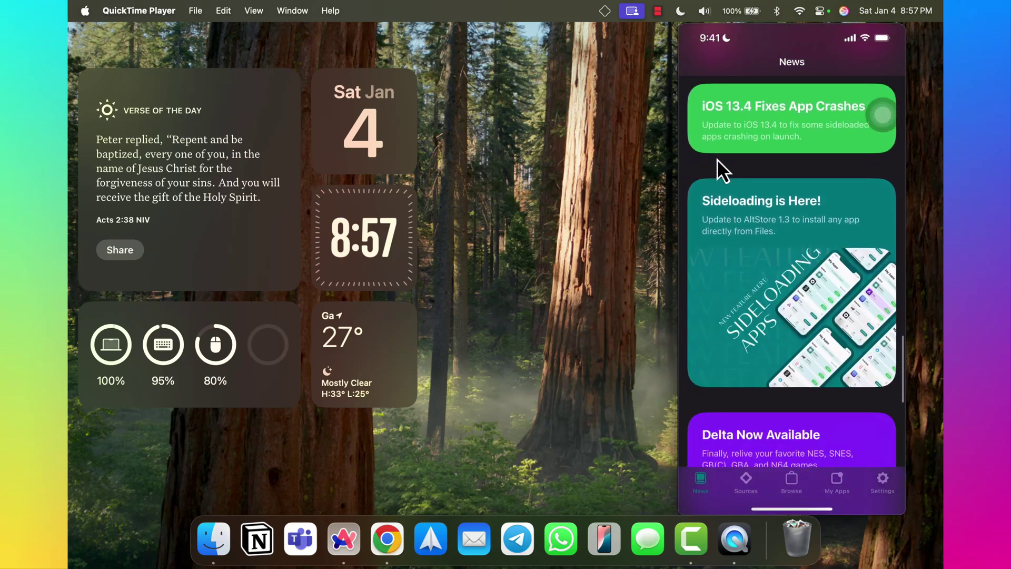
scroll(716, 159, down, 10)
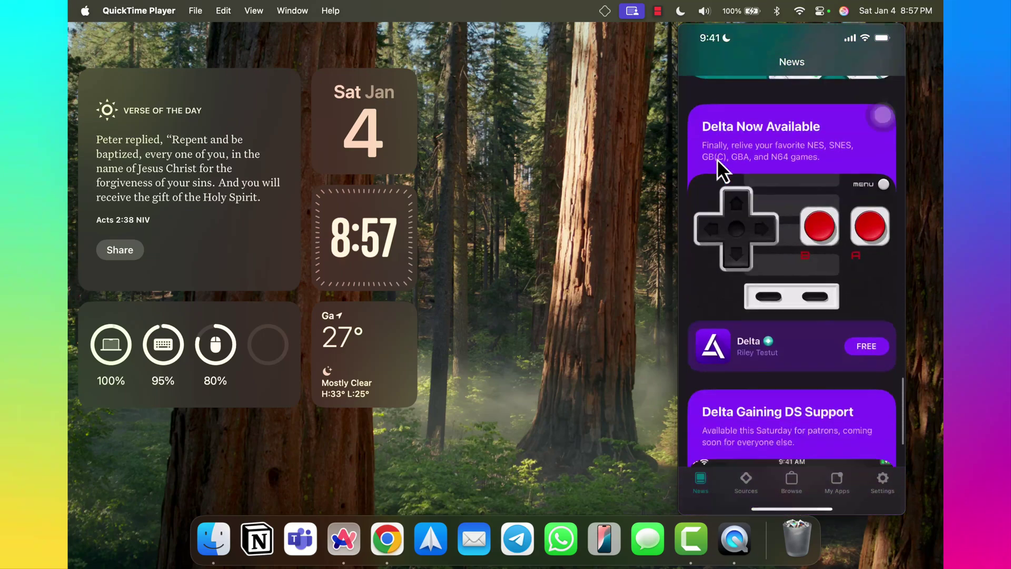
scroll(716, 159, up, 10)
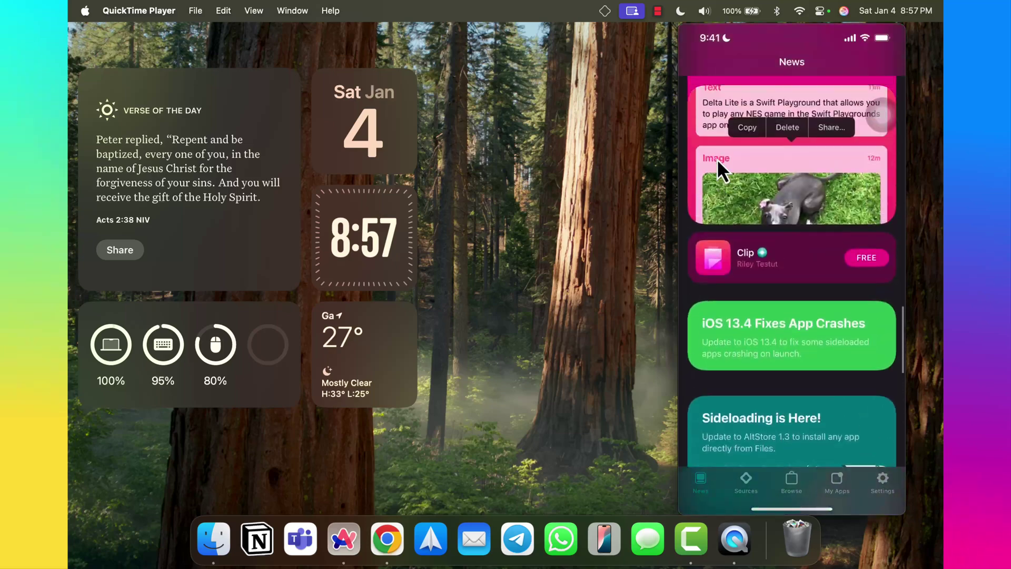
scroll(716, 159, up, 10)
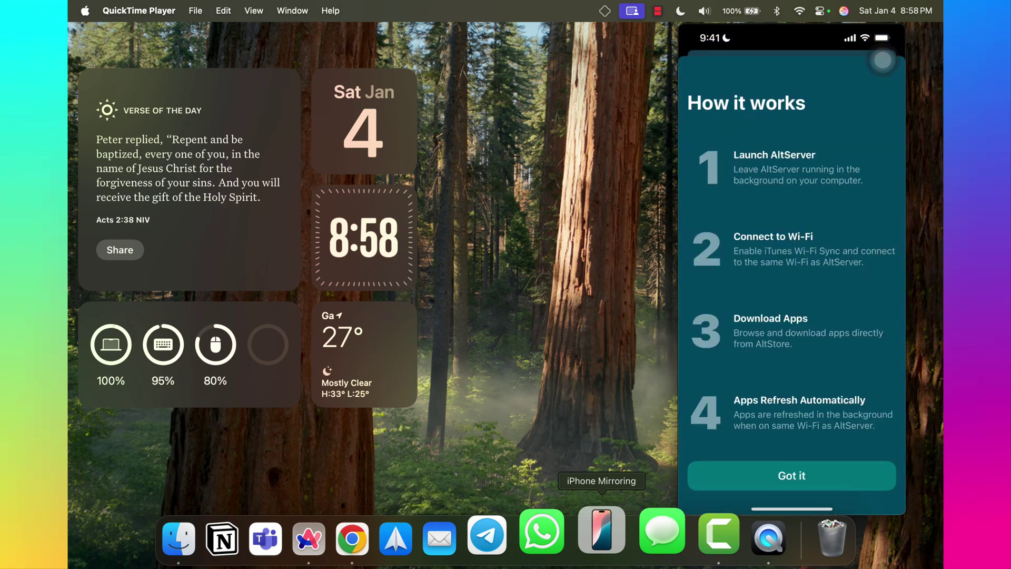
Check iPhone Mirroring's Dock options and AltServer's menu, then view AltStore Settings with the Free Developer Account.
right_click(601, 532)
right_click(601, 532)
right_click(601, 532)
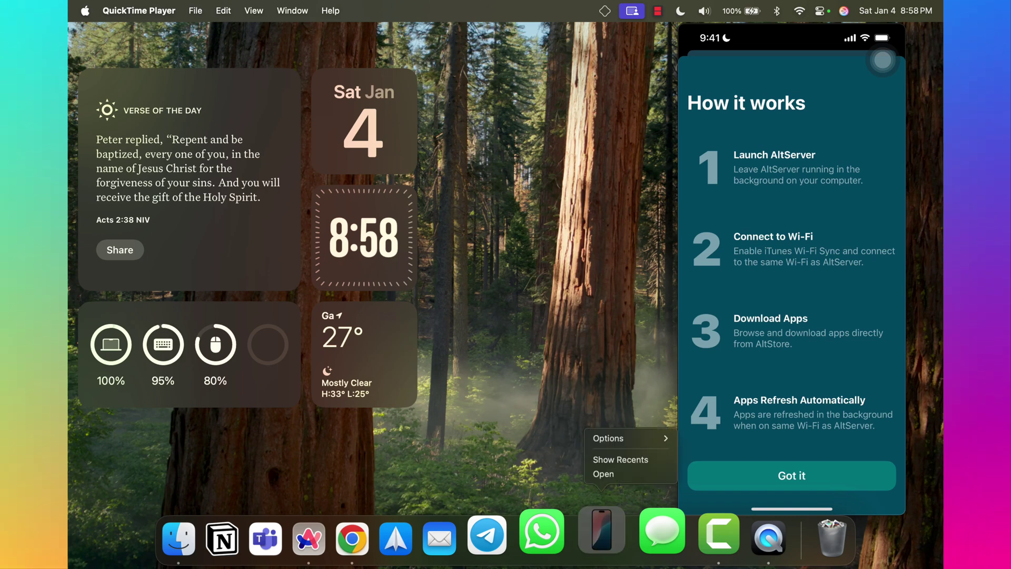
click(811, 282)
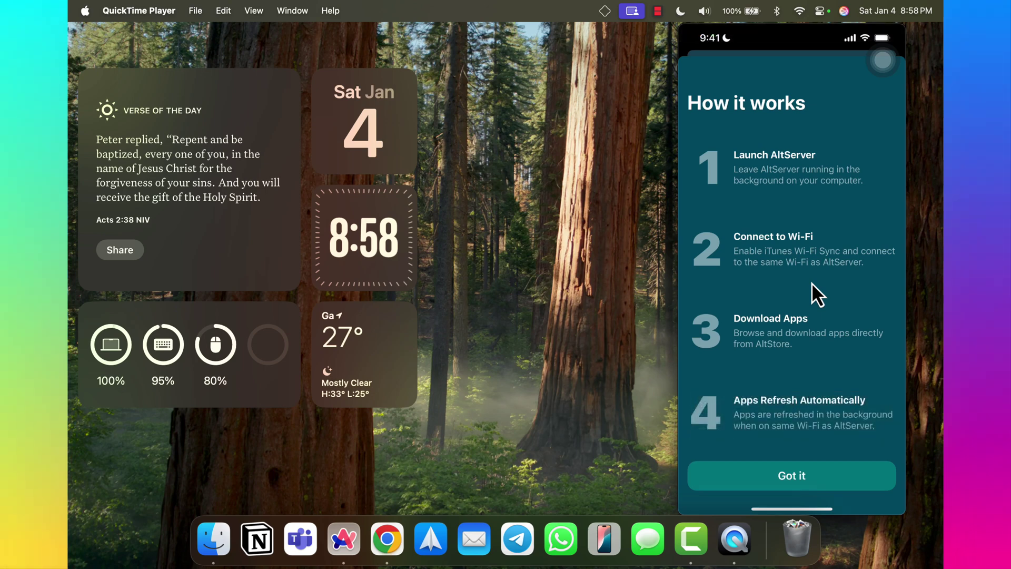
click(608, 8)
click(612, 5)
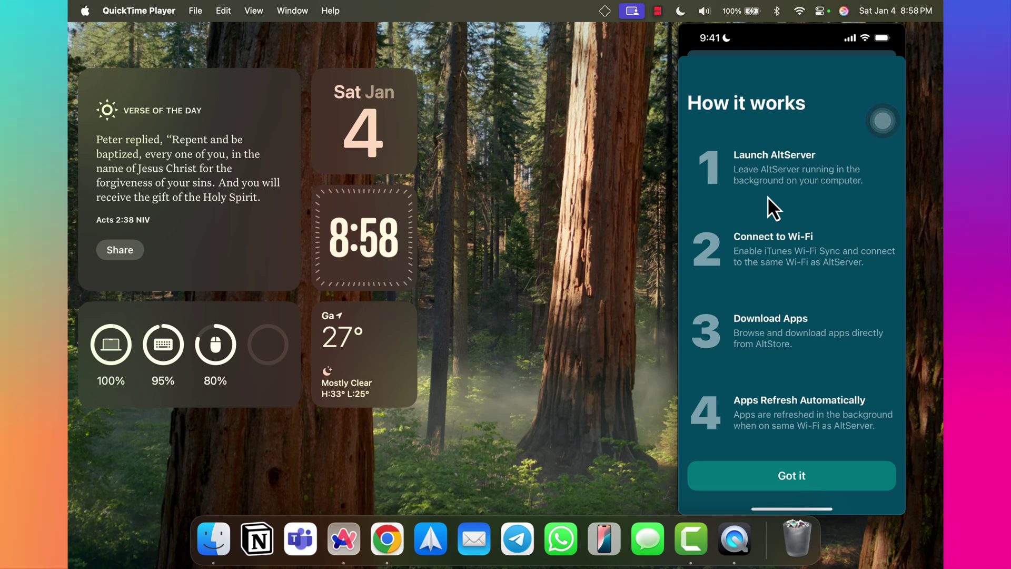
scroll(766, 196, up, 3)
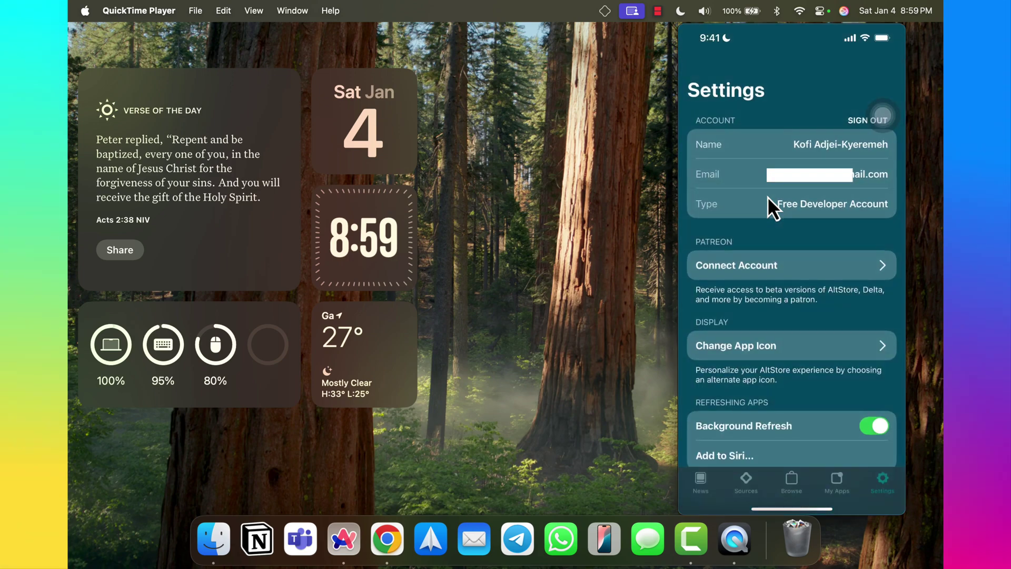
Scroll the Settings list, then switch to My Apps showing AltStore active with 7 days left.
mouse_move(844, 129)
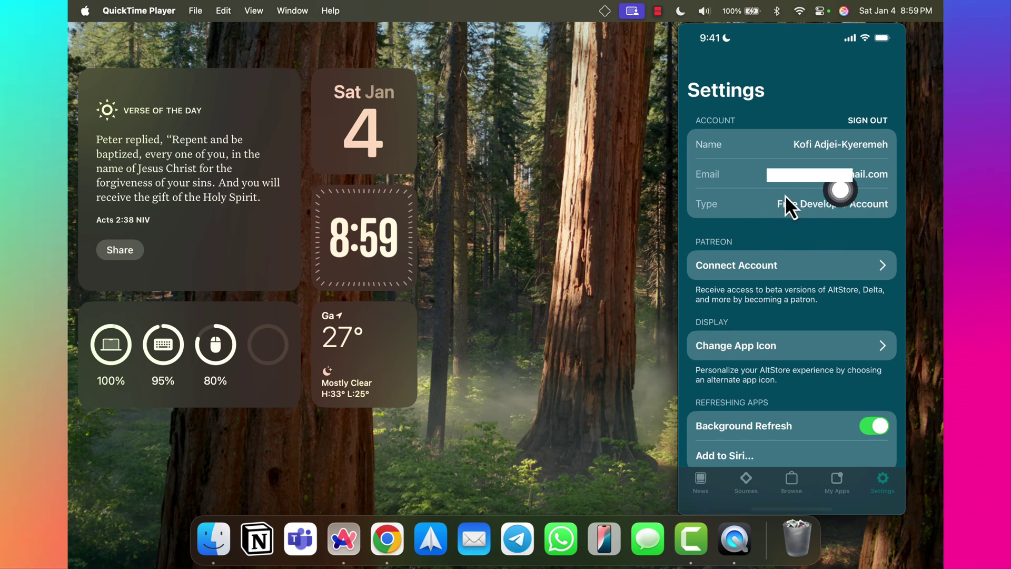
scroll(785, 195, down, 5)
scroll(791, 263, up, 5)
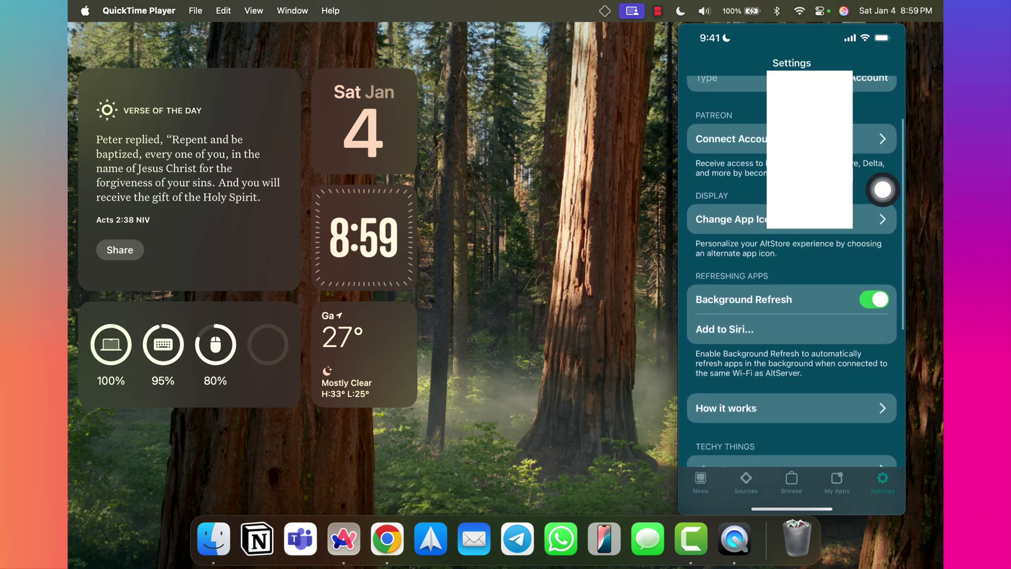
click(837, 480)
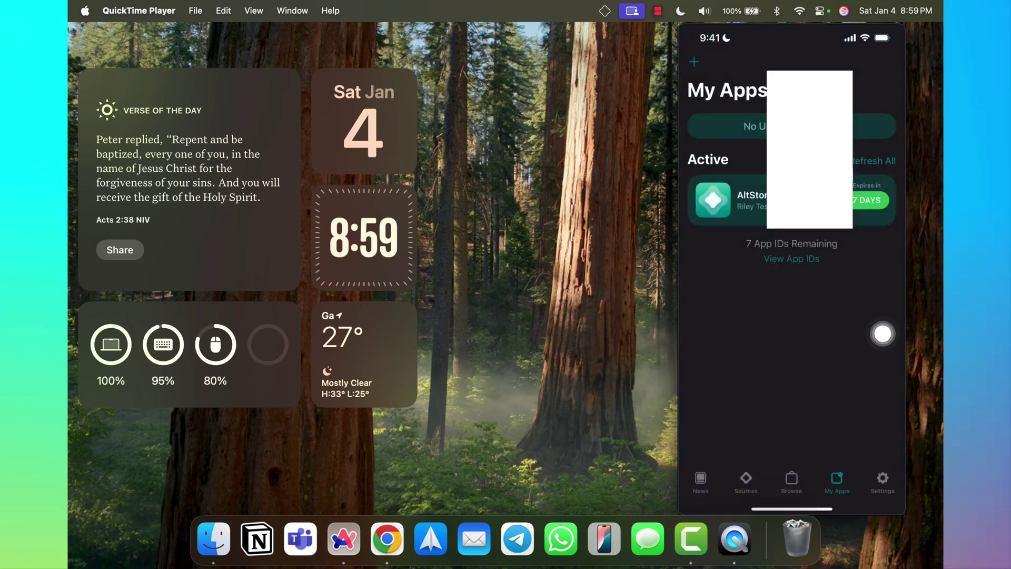
mouse_move(760, 37)
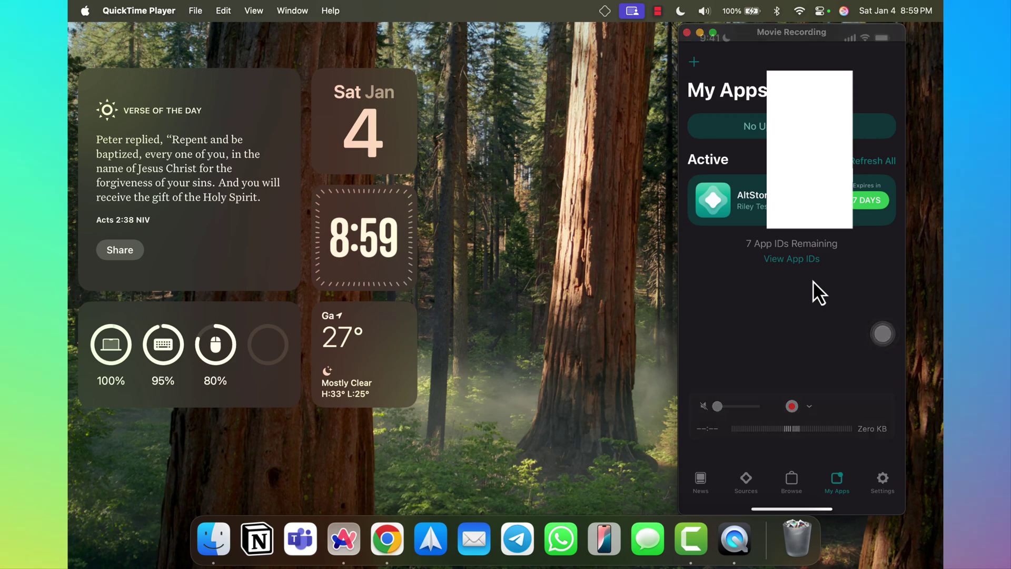
click(598, 5)
click(612, 4)
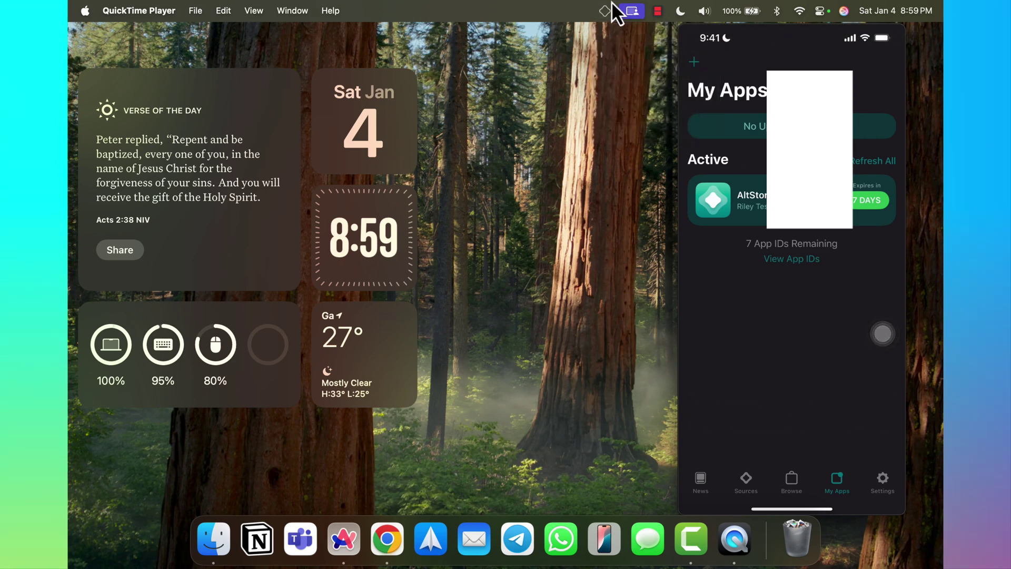
mouse_move(741, 159)
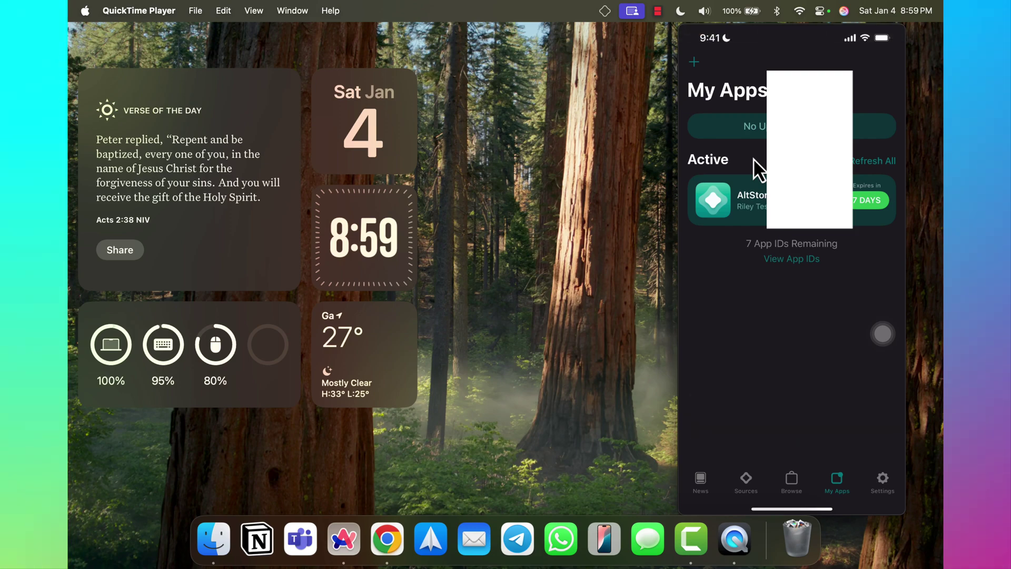
mouse_move(819, 52)
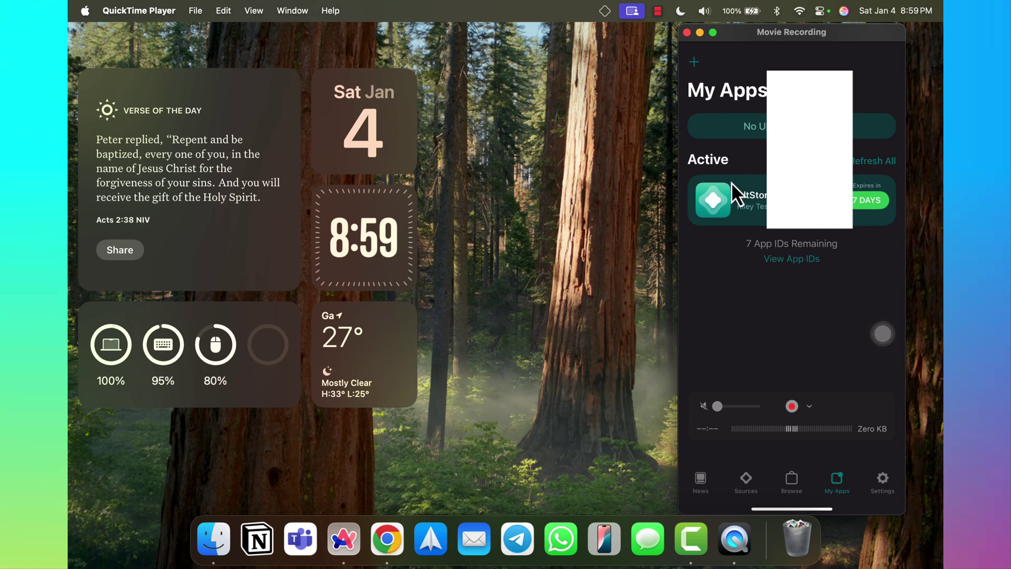
click(604, 5)
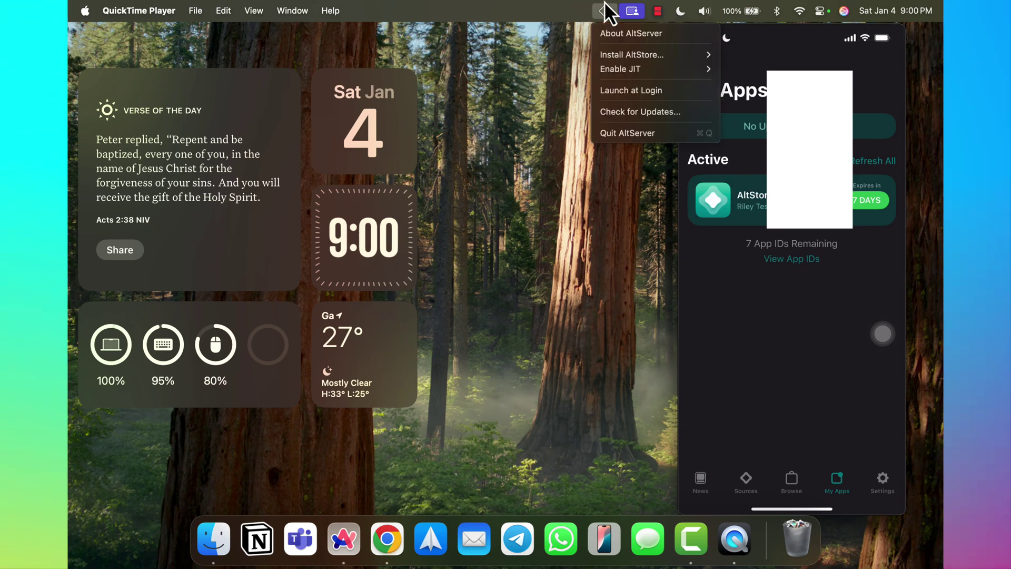
click(604, 5)
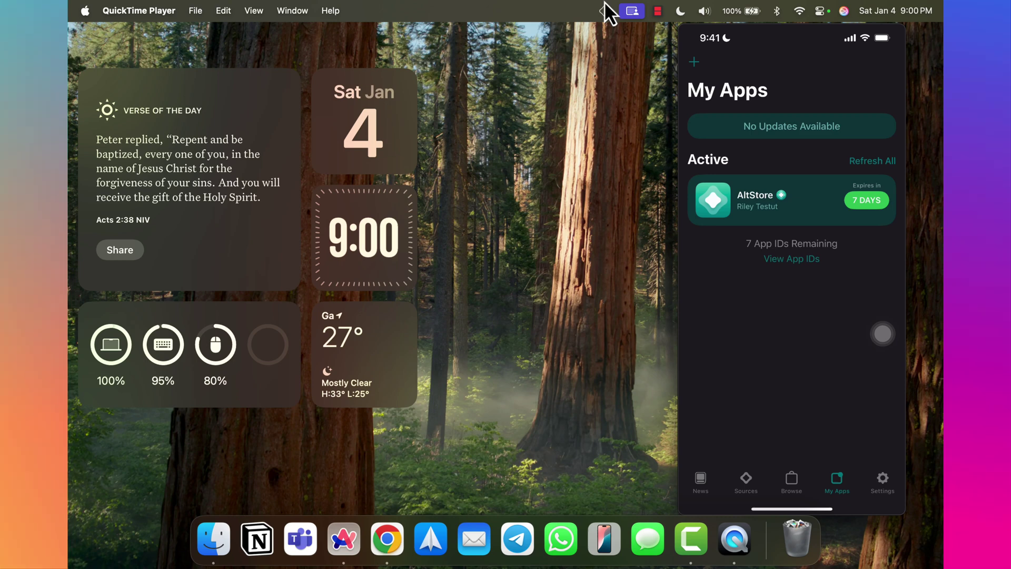
Open and close AltServer's menu, leaving the mirrored iPhone on its home screen.
click(604, 2)
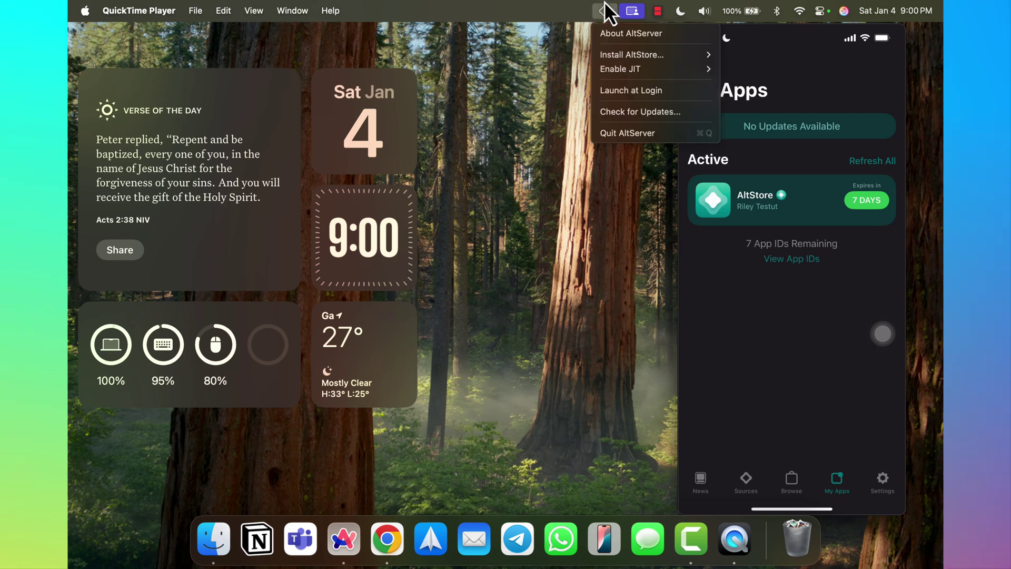
click(613, 8)
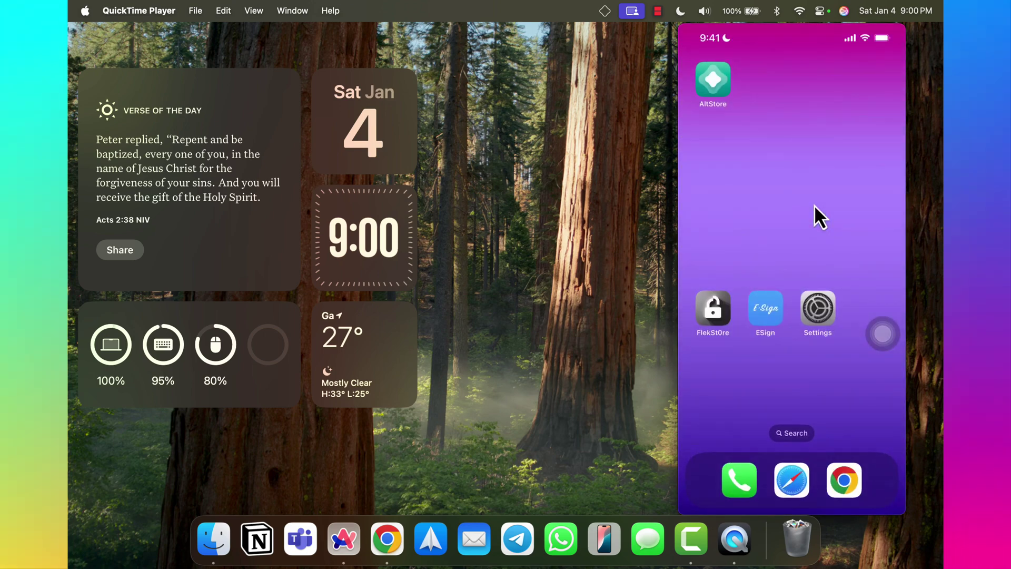
Open Downloads in Finder, select the Watusi IPA, and resize the window beside the iPhone.
click(214, 542)
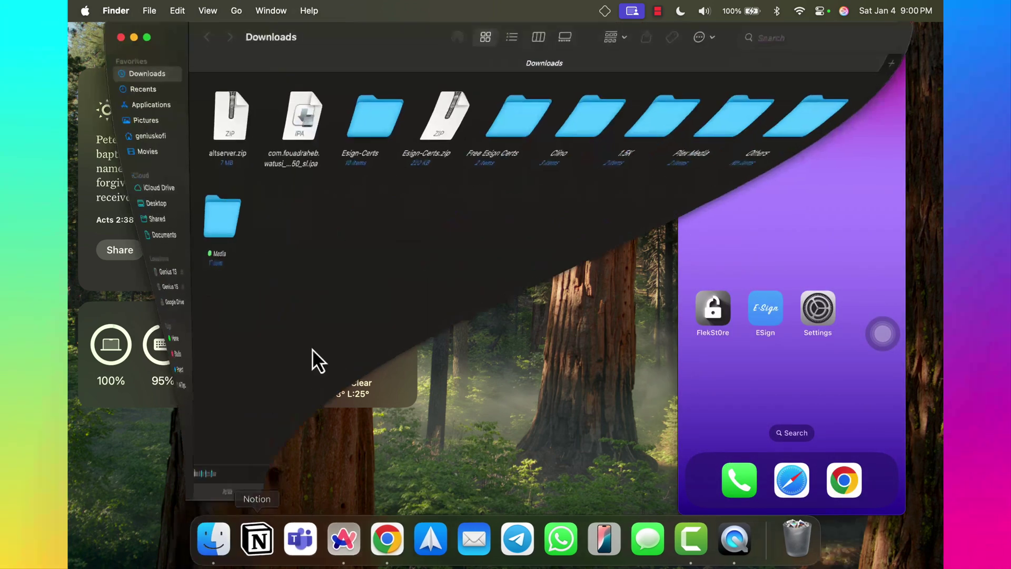
click(316, 120)
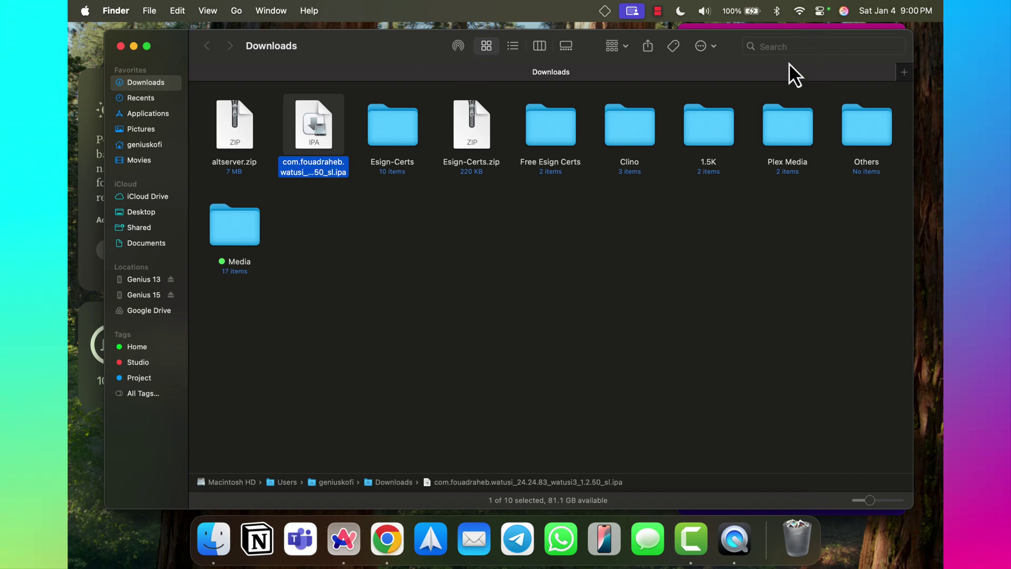
drag(913, 111, 666, 111)
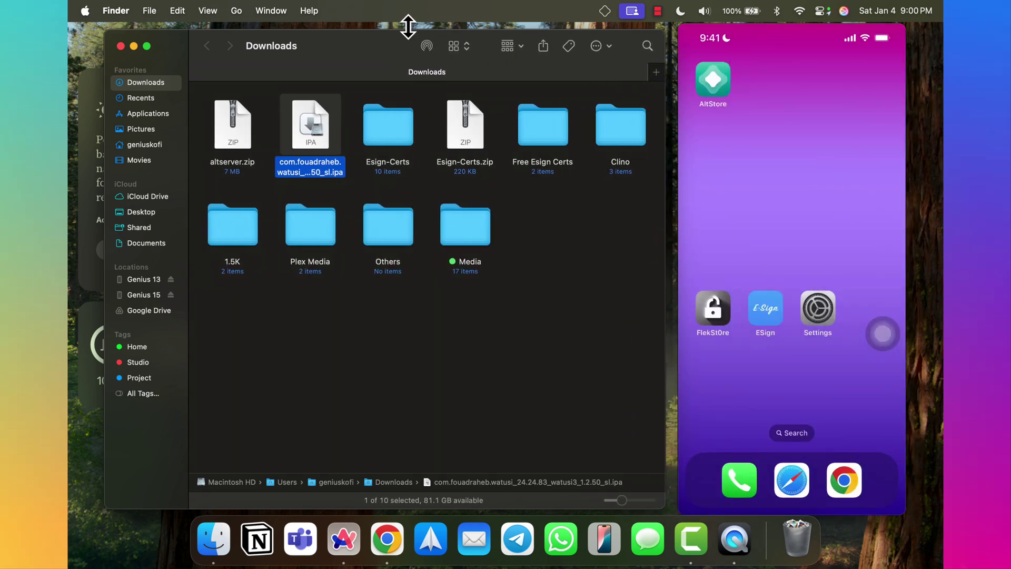
mouse_move(404, 23)
mouse_down()
mouse_move(409, 10)
mouse_move(406, 26)
mouse_up()
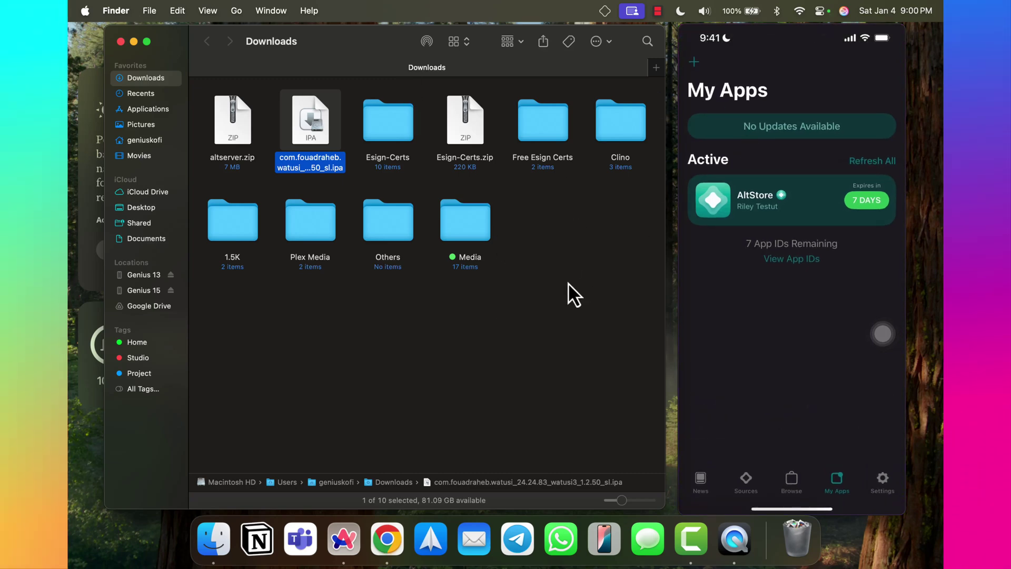
mouse_move(699, 61)
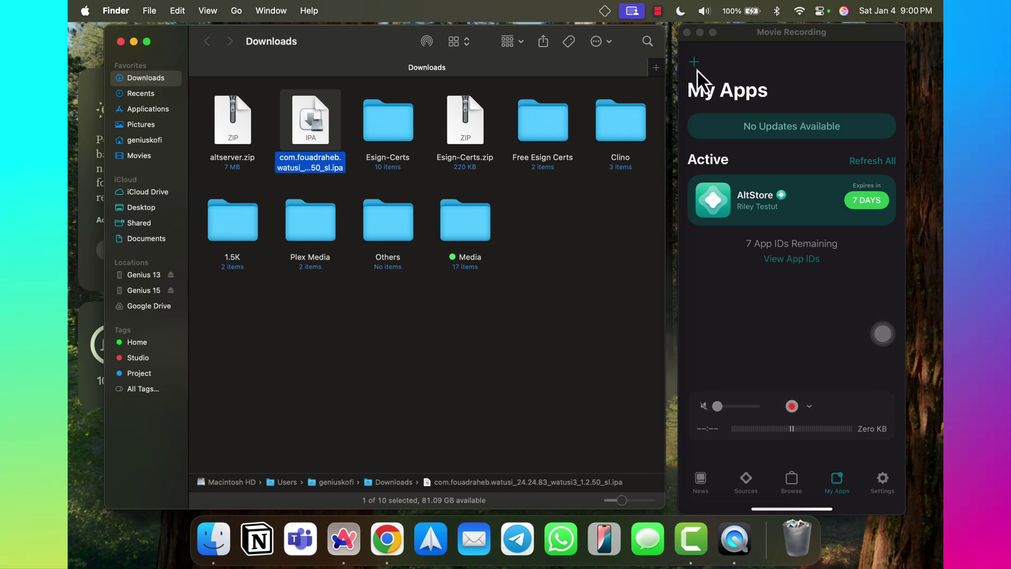
click(696, 68)
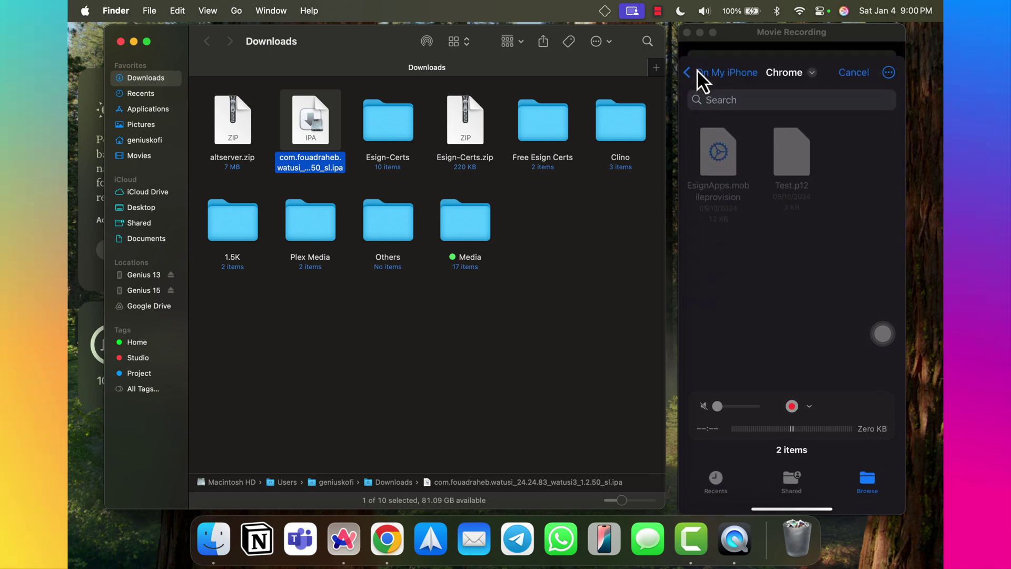
click(697, 71)
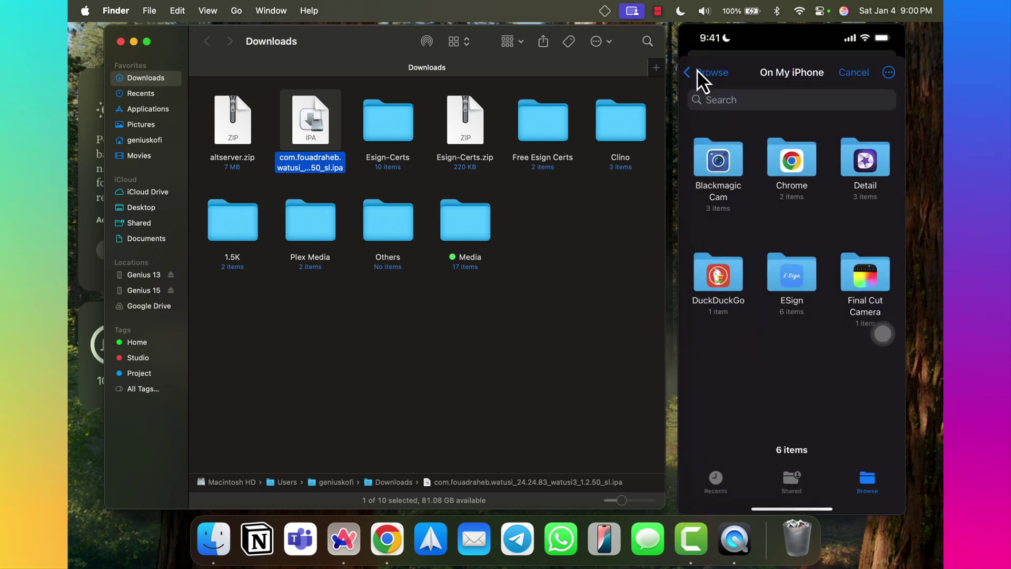
click(696, 72)
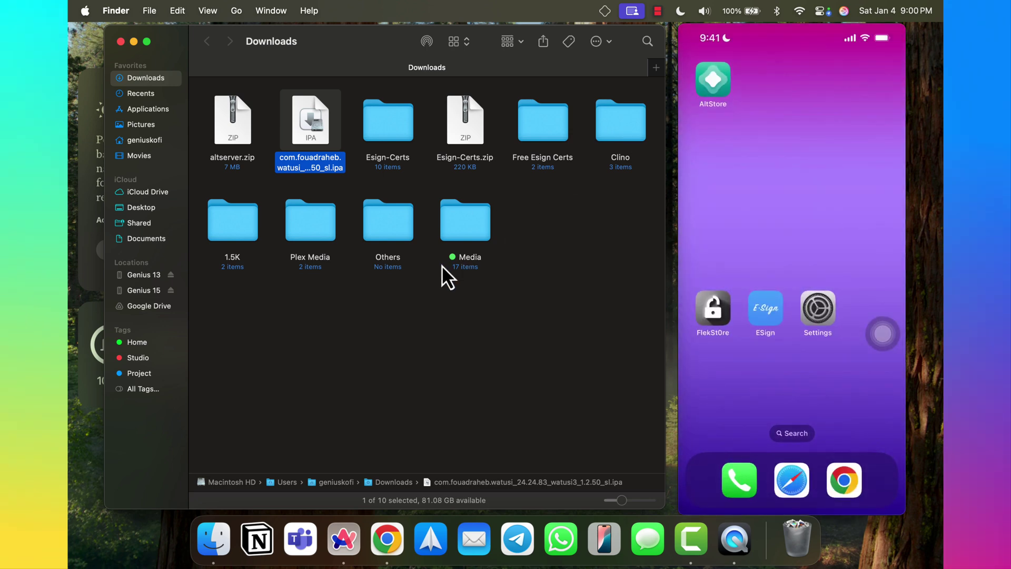
Copy the Watusi IPA and open the Genius 13 device page reporting iOS 18.2.
click(381, 313)
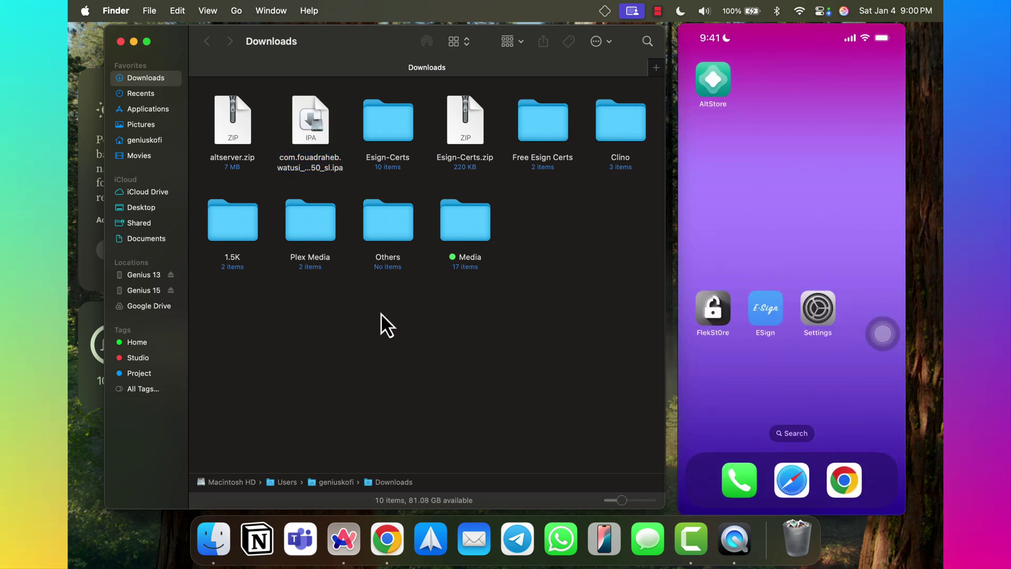
click(304, 120)
right_click(303, 128)
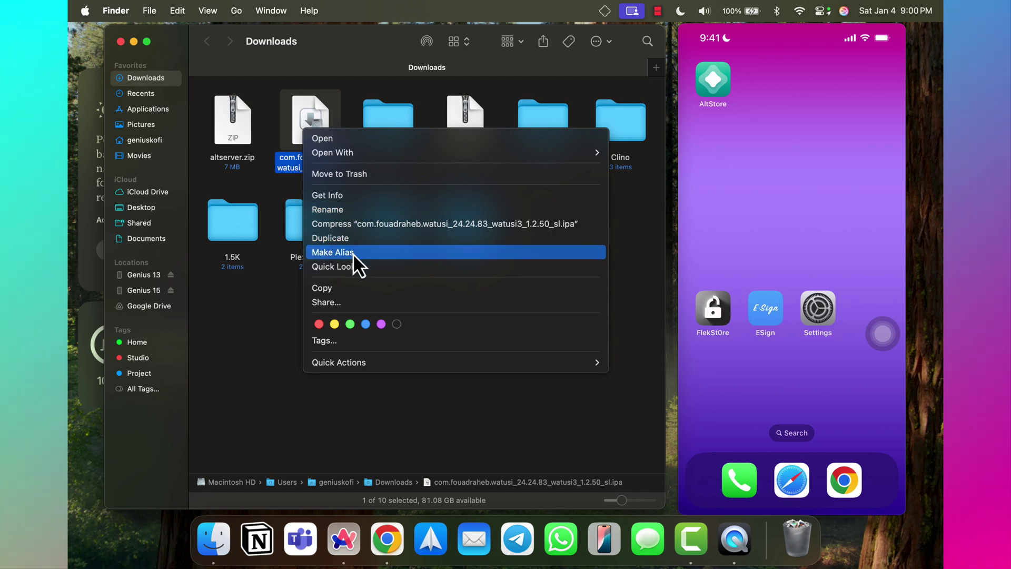
click(345, 285)
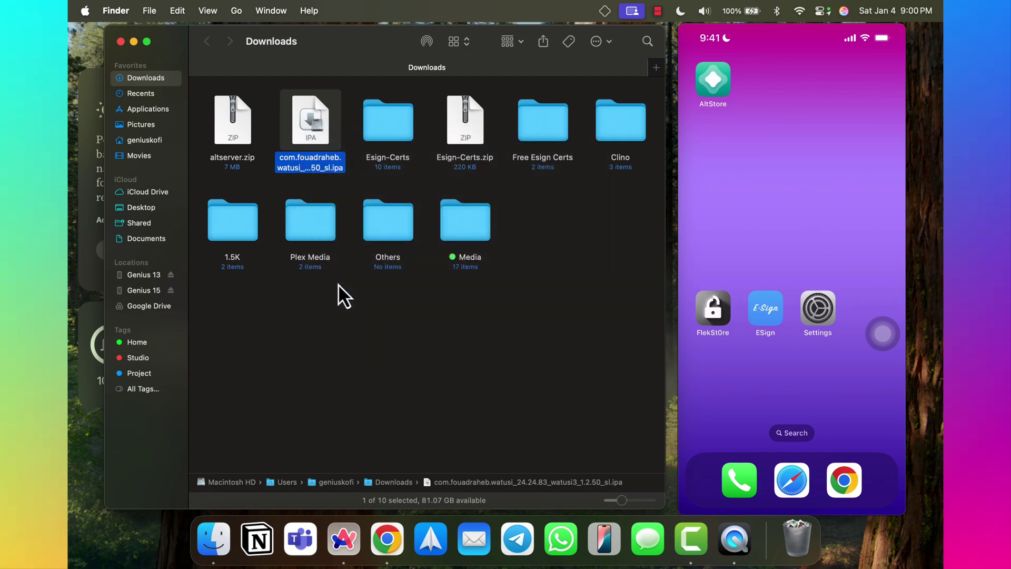
click(126, 277)
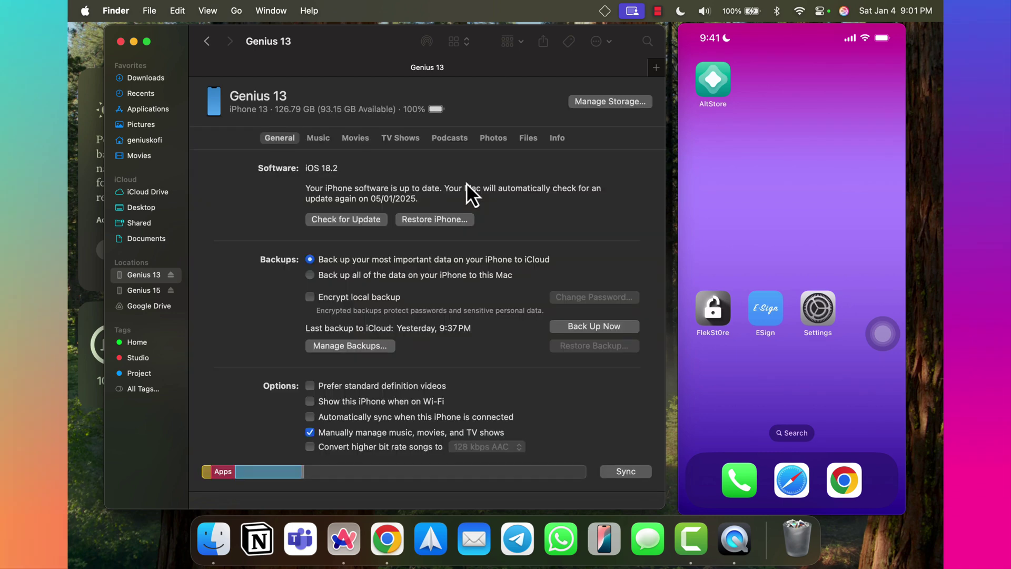
Show Genius 13's Files tab and arrange a second Finder window on Downloads beside it.
click(525, 140)
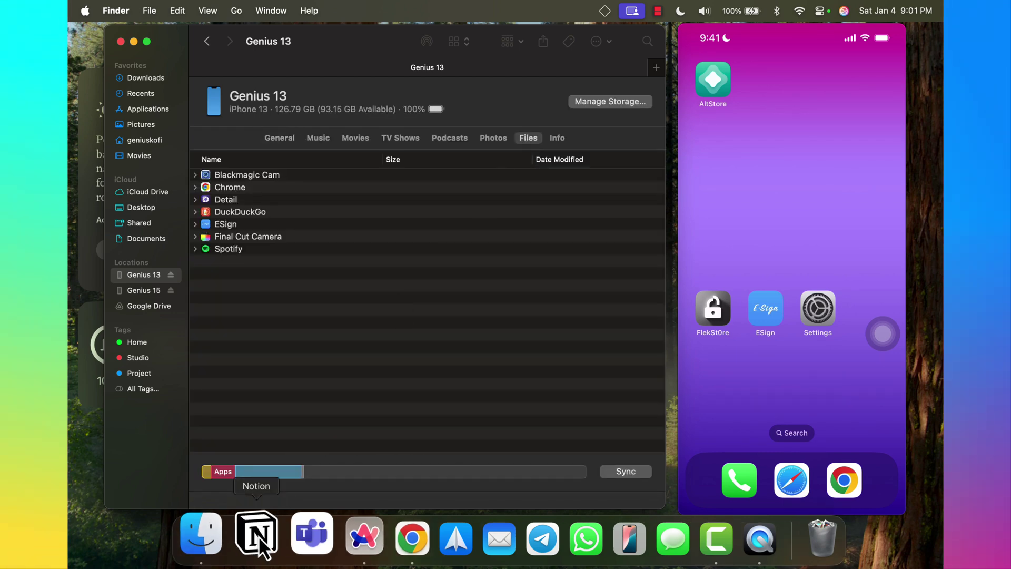
right_click(203, 545)
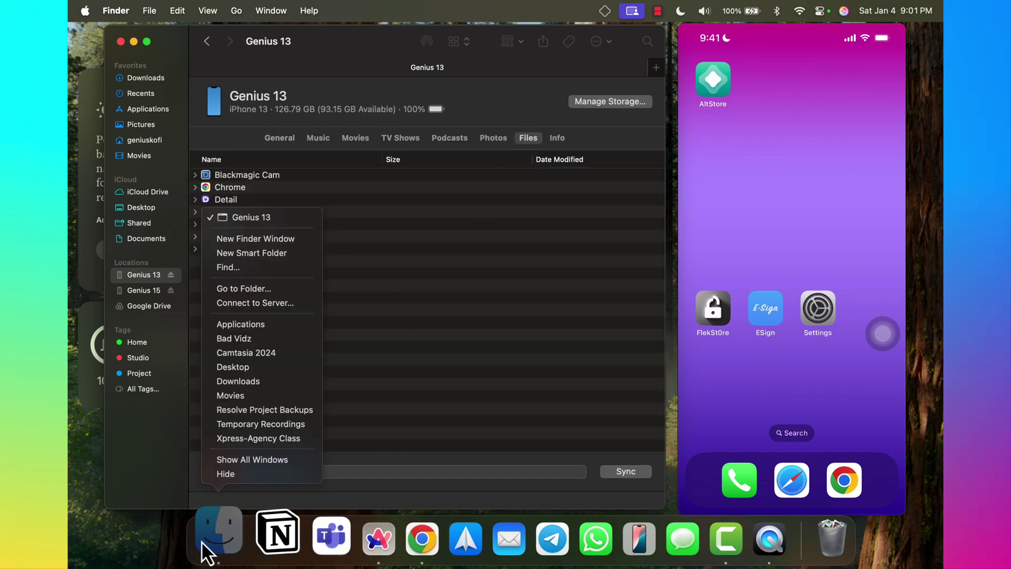
click(269, 240)
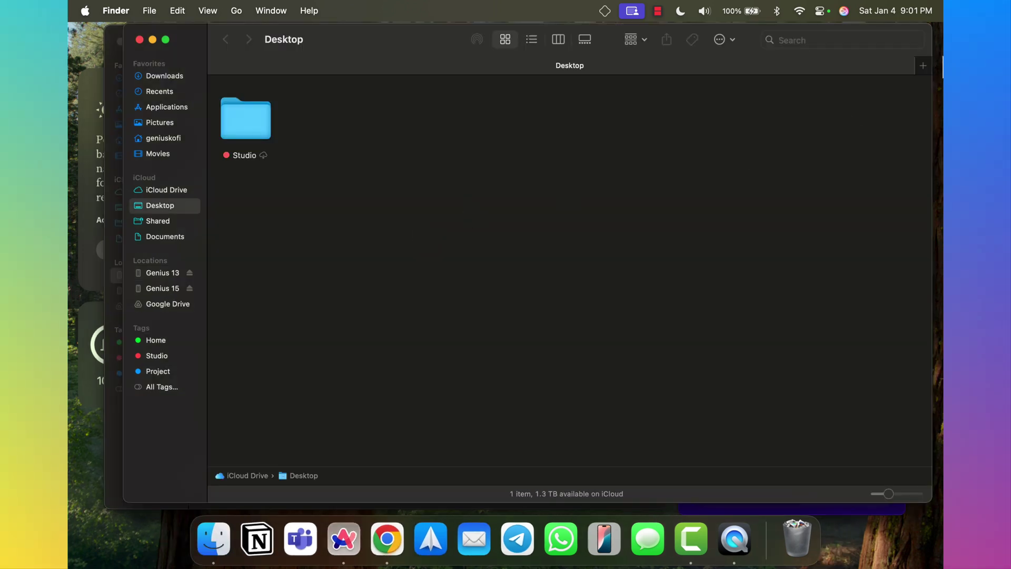
drag(930, 27, 640, 122)
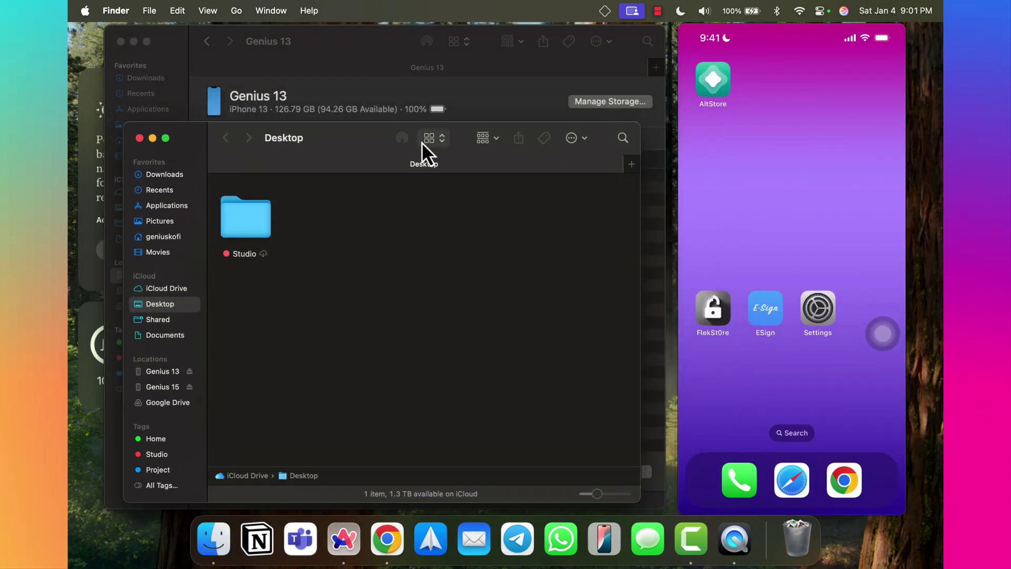
drag(356, 146, 705, 73)
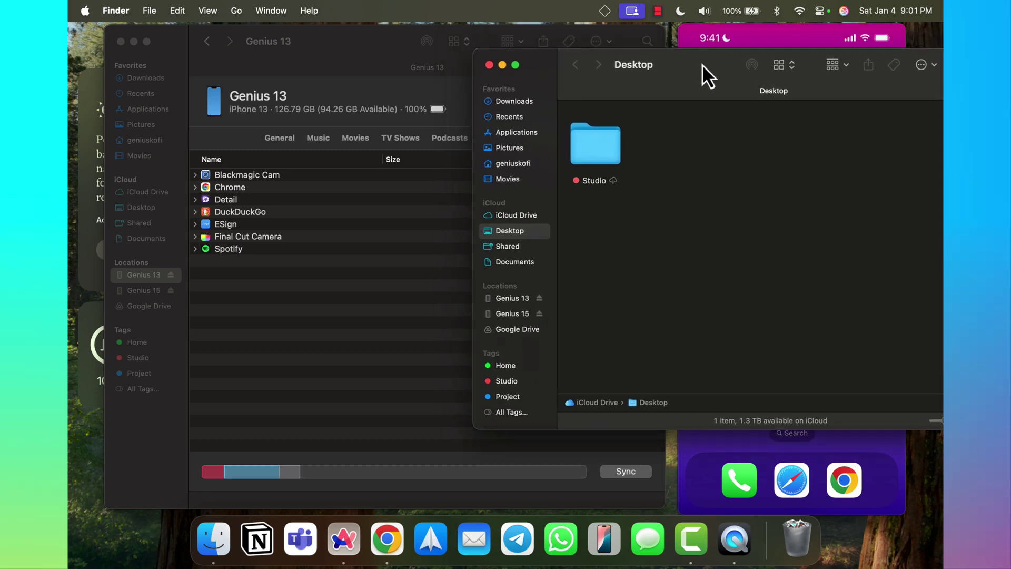
click(513, 104)
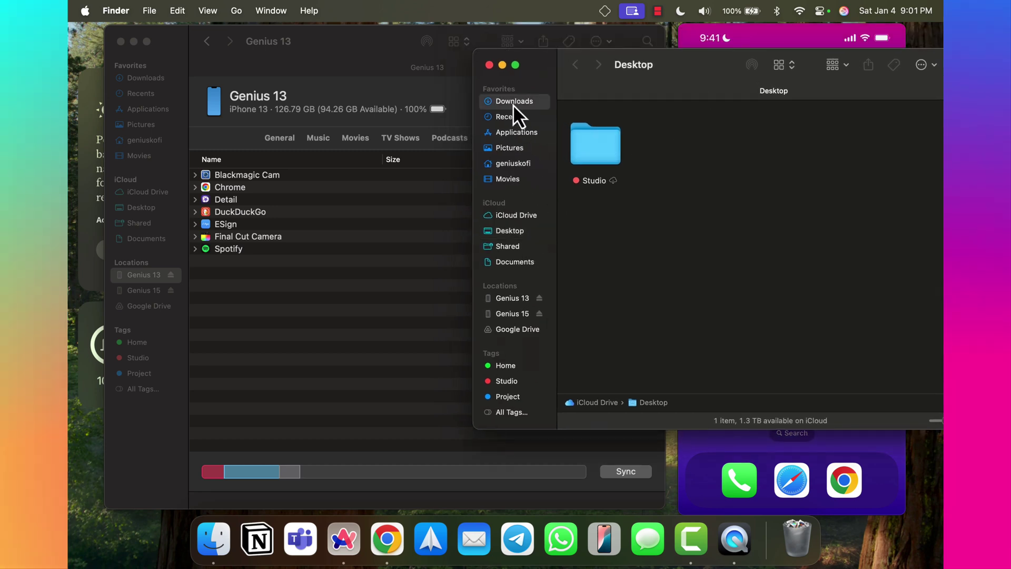
click(409, 55)
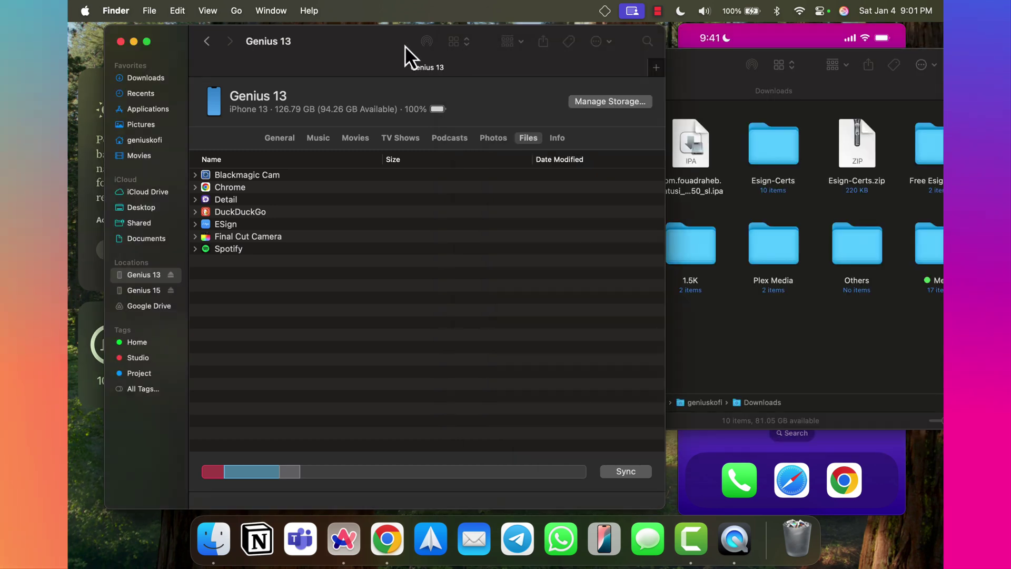
drag(661, 140, 497, 147)
drag(661, 79, 651, 78)
Drag the 121.1 MB Watusi IPA into Chrome's files on Genius 13, then close that window.
click(677, 139)
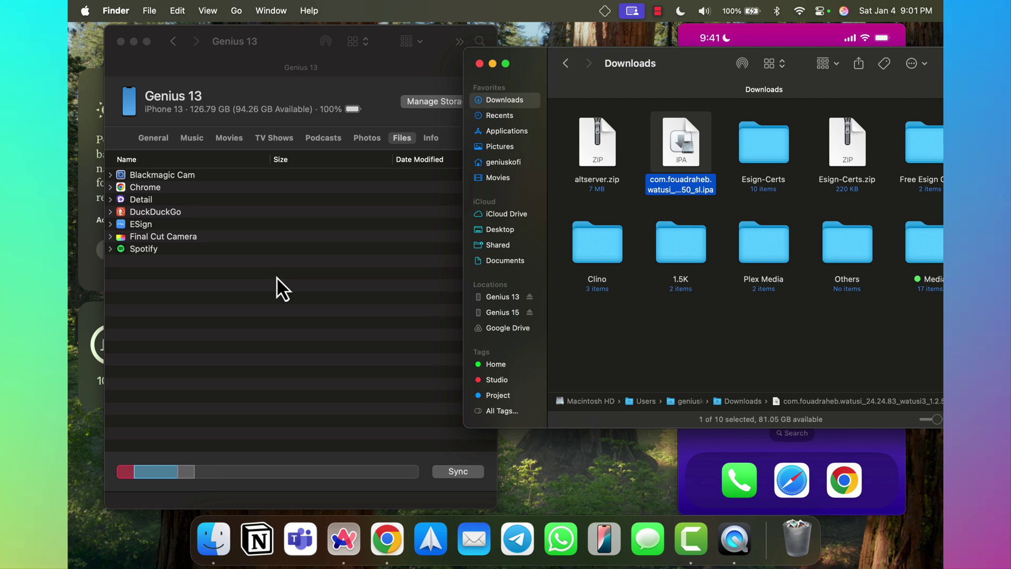
drag(462, 191, 517, 192)
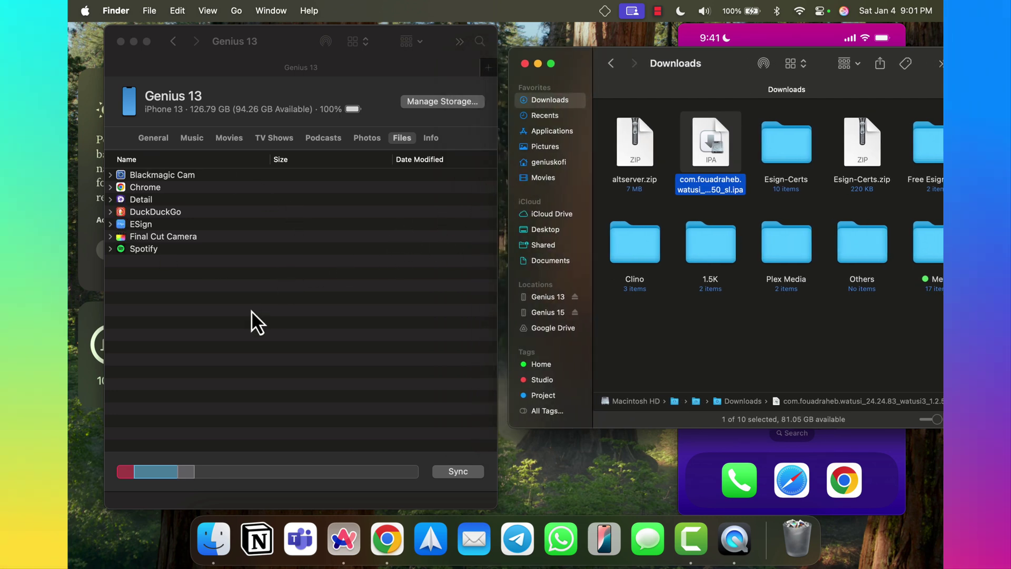
click(107, 188)
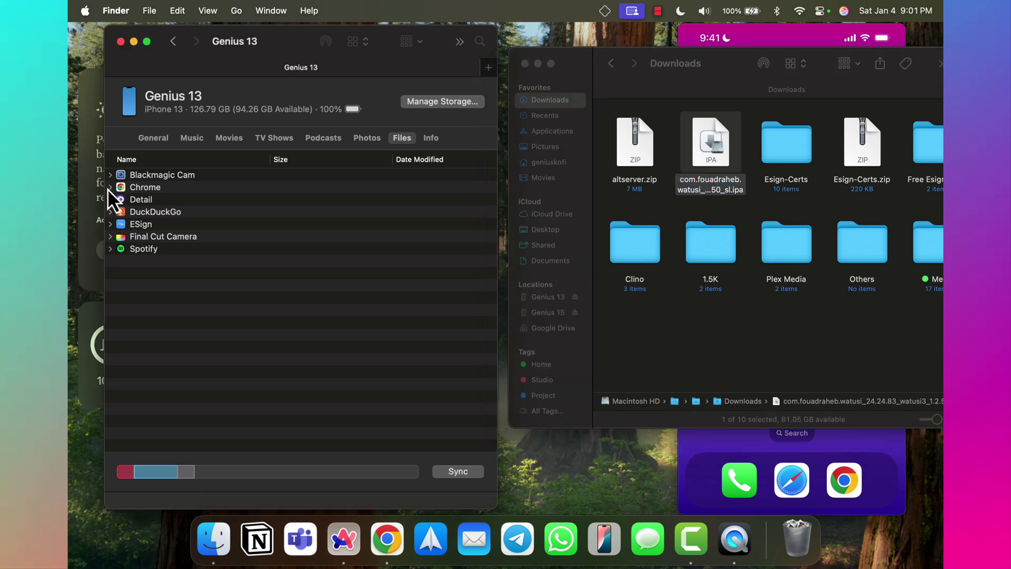
click(110, 187)
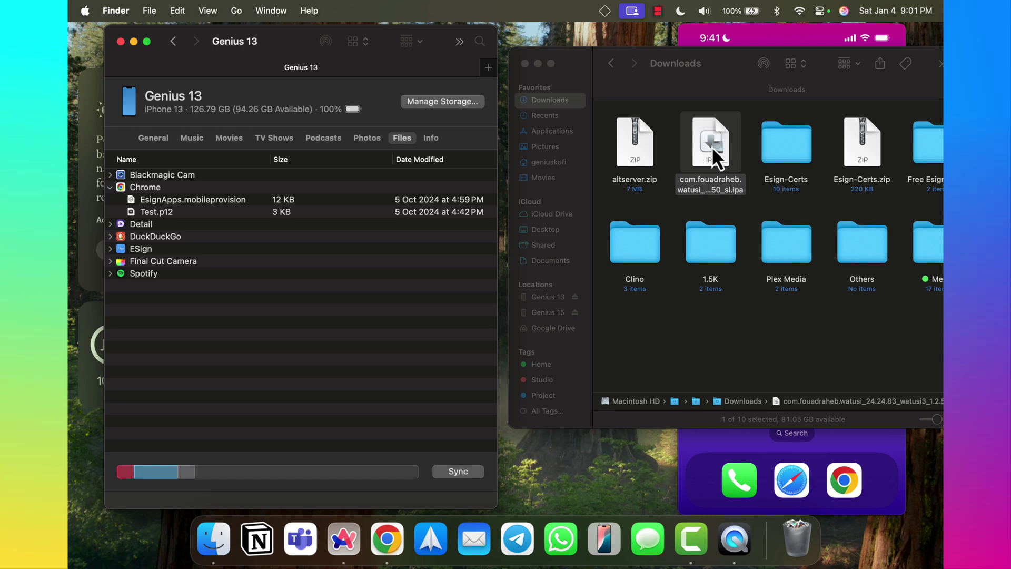
drag(711, 147, 169, 188)
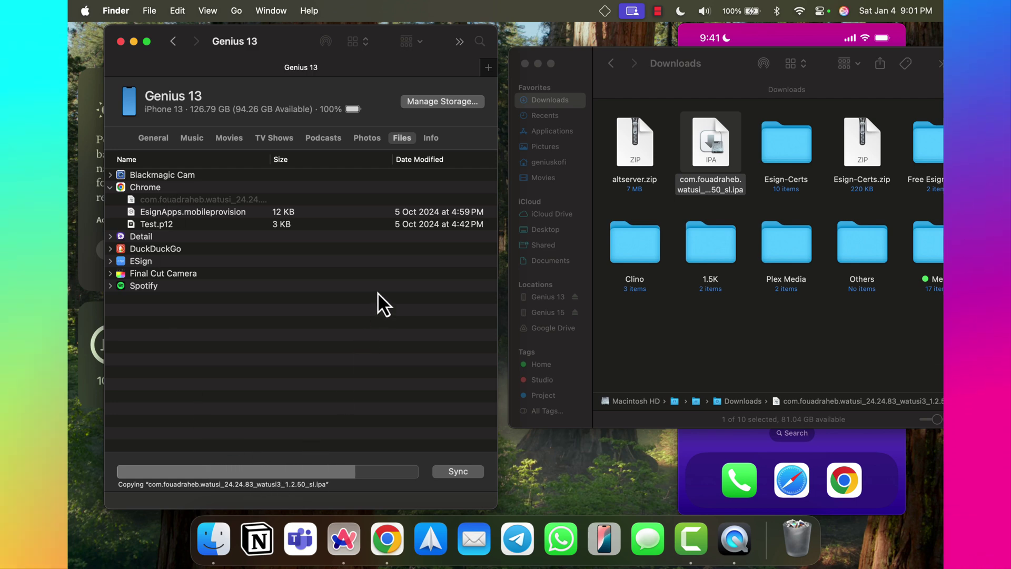
click(120, 42)
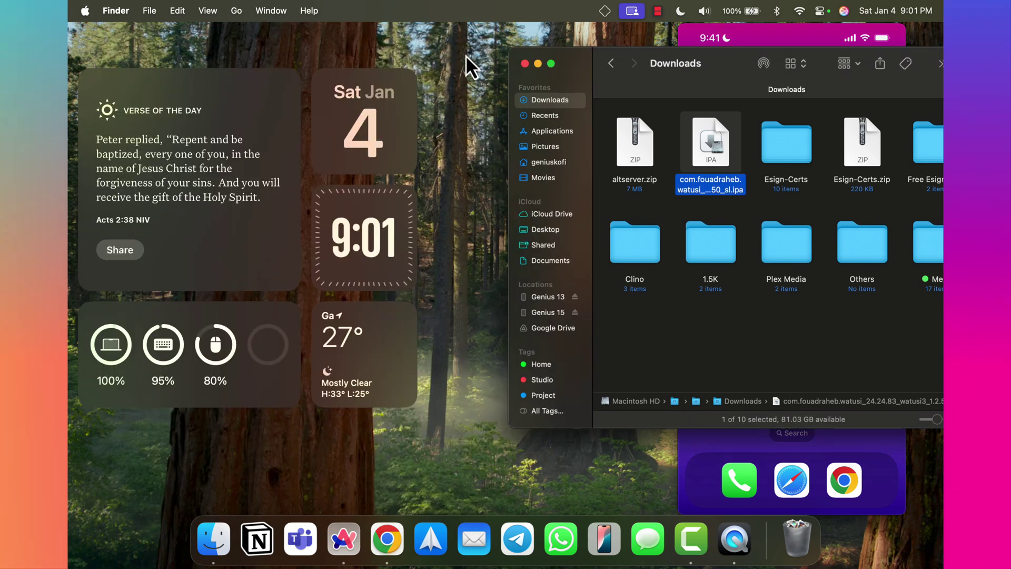
Close the Downloads Finder window and bring the QuickTime Movie Recording window forward.
click(525, 63)
click(752, 178)
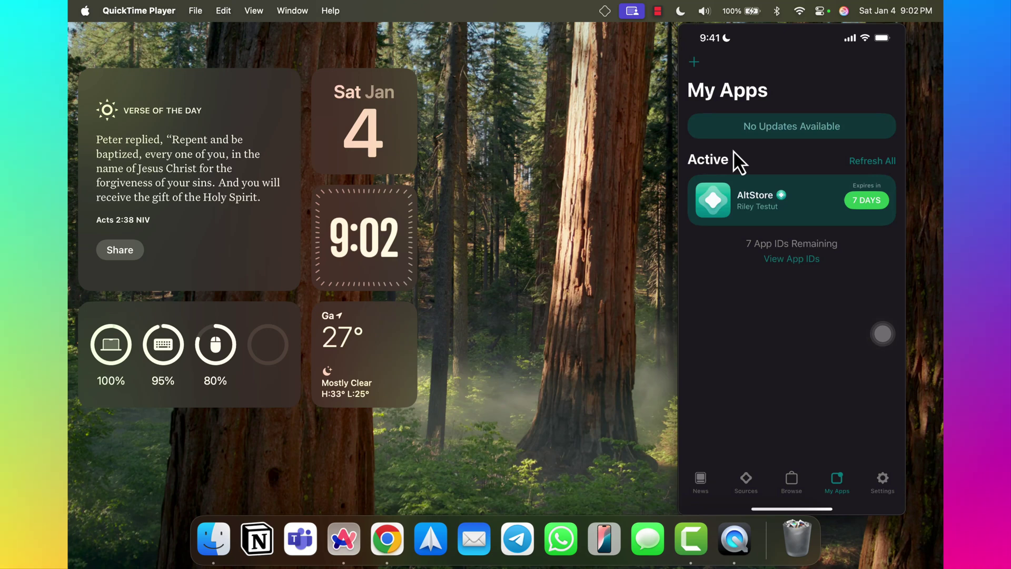
mouse_move(729, 87)
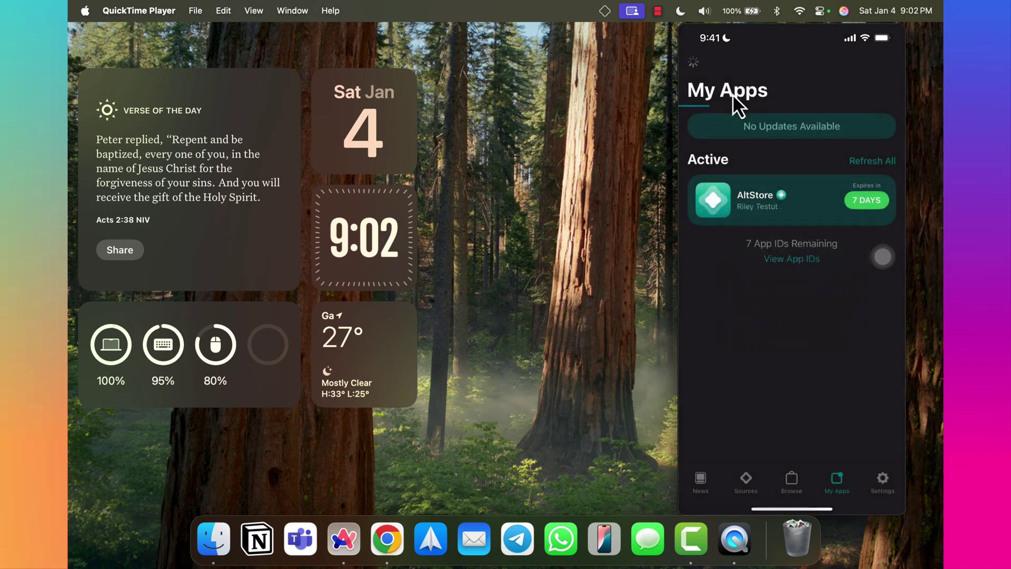
Watch WhatsApp's welcome screen load on the recorded iPhone beside the mirrored phone's Settings.
mouse_move(728, 110)
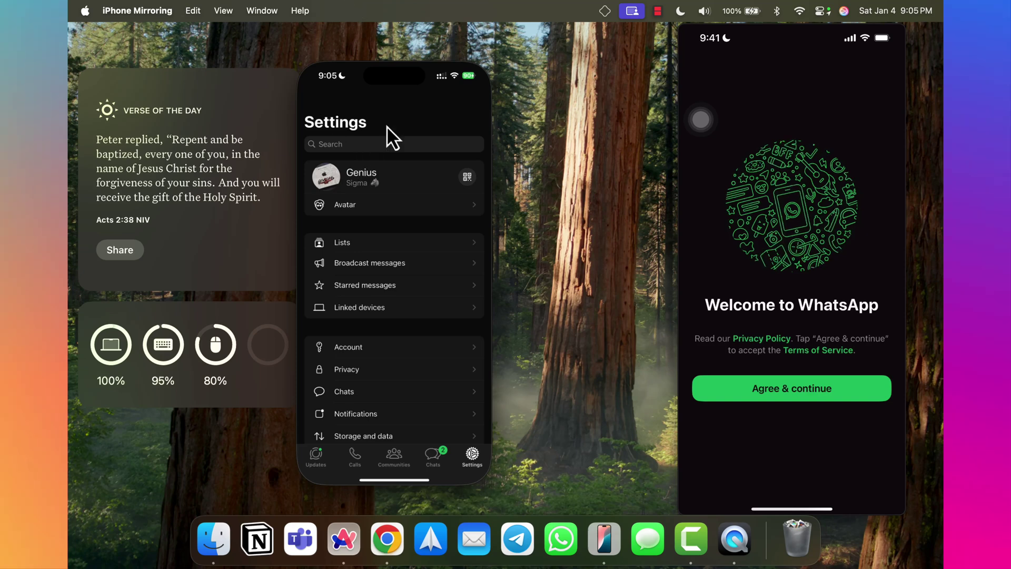
Move iPhone Mirroring right, view WhatsApp's Linked devices list, then return to Home Screen.
mouse_move(418, 49)
drag(418, 50, 465, 47)
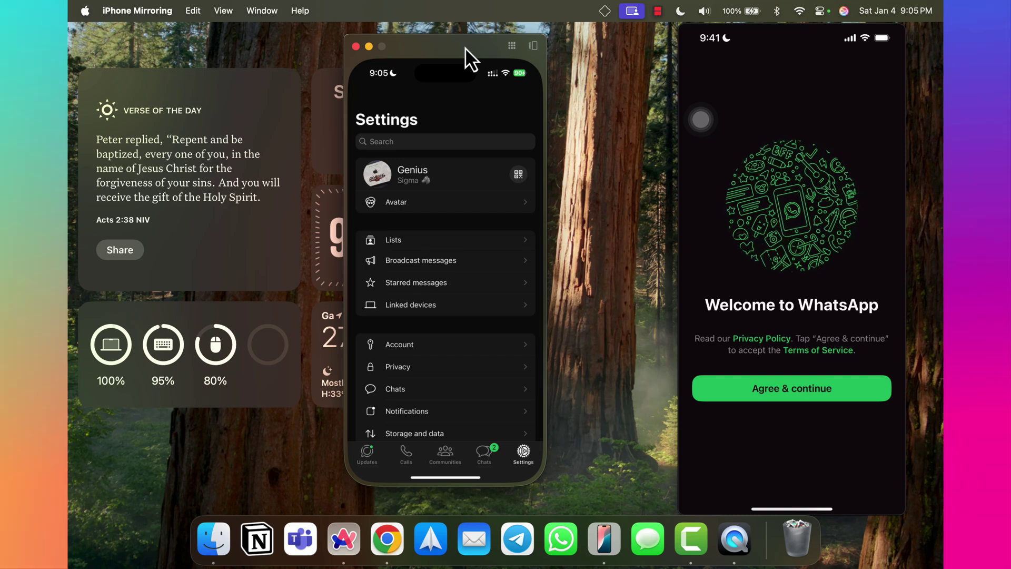
click(445, 310)
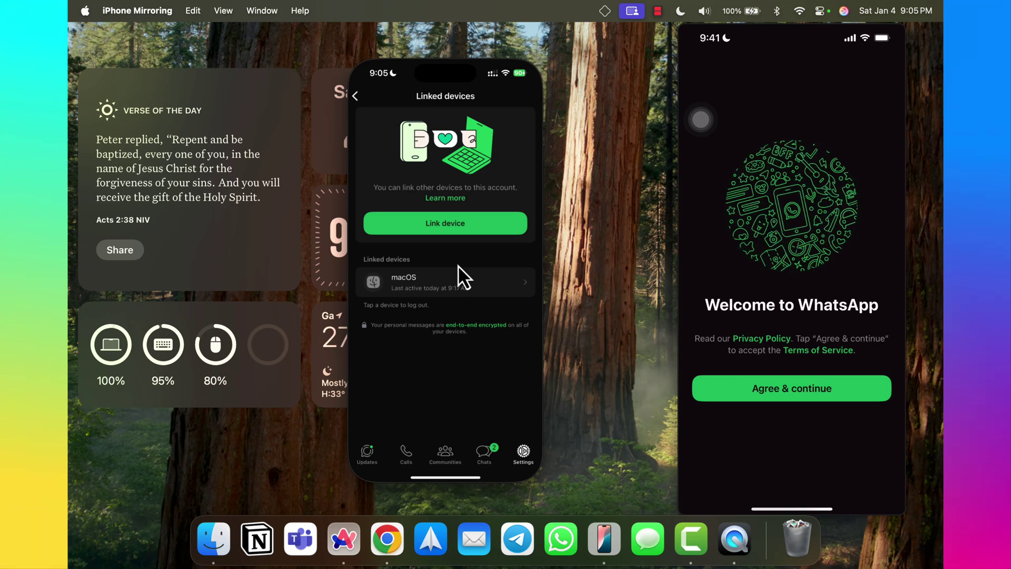
mouse_move(408, 53)
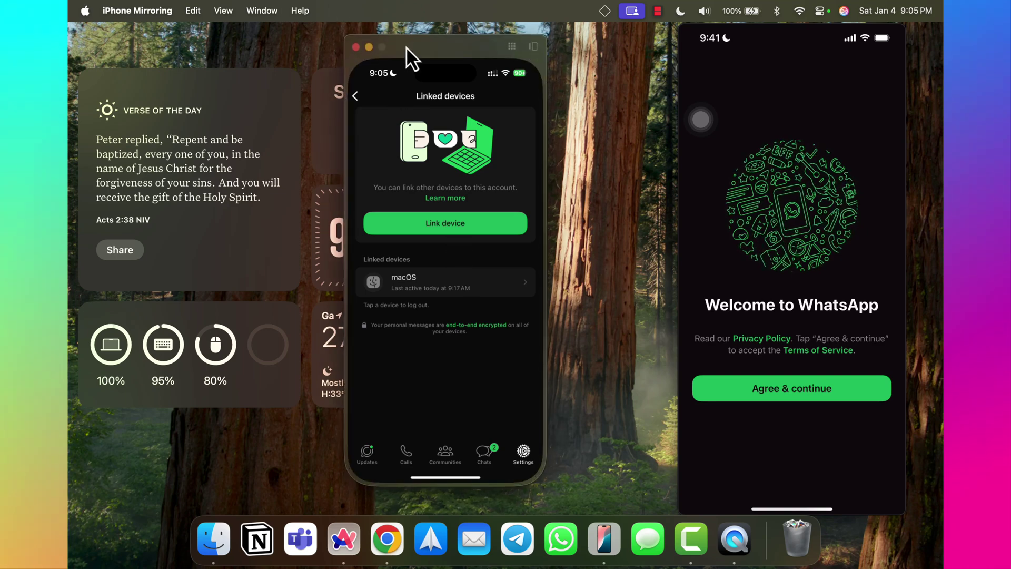
click(515, 46)
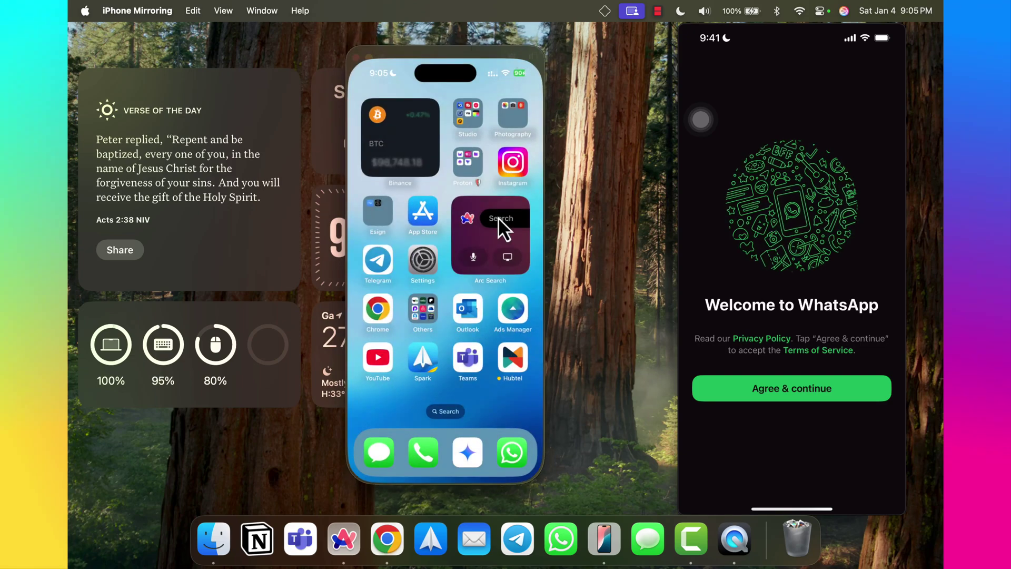
Reopen WhatsApp on the mirrored iPhone and shift the QuickTime recording window left.
click(505, 450)
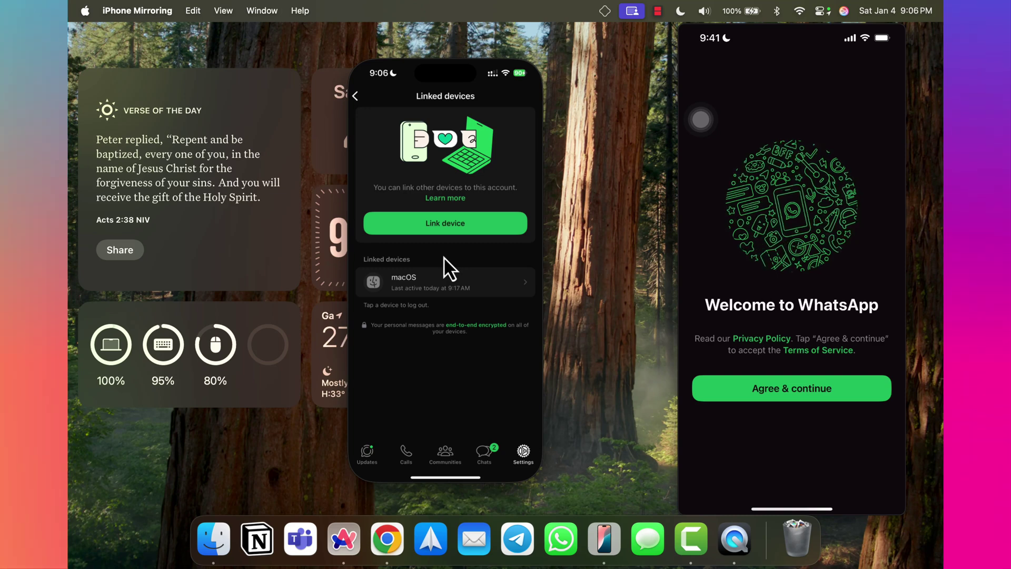
drag(801, 36, 714, 33)
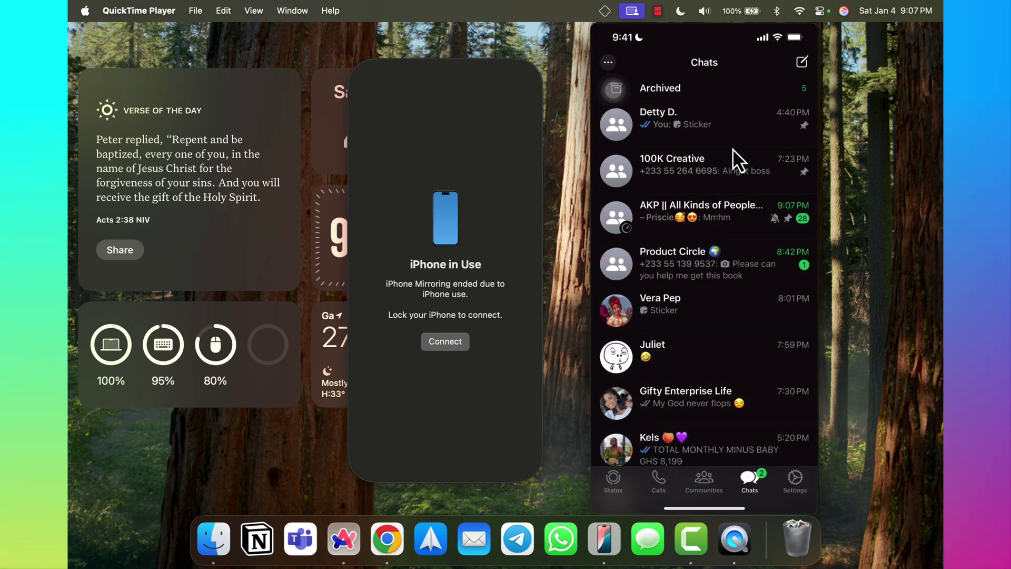
Show the linked WhatsApp's Settings page with Watusi 3 Preferences on the recorded iPhone.
key(super+comma)
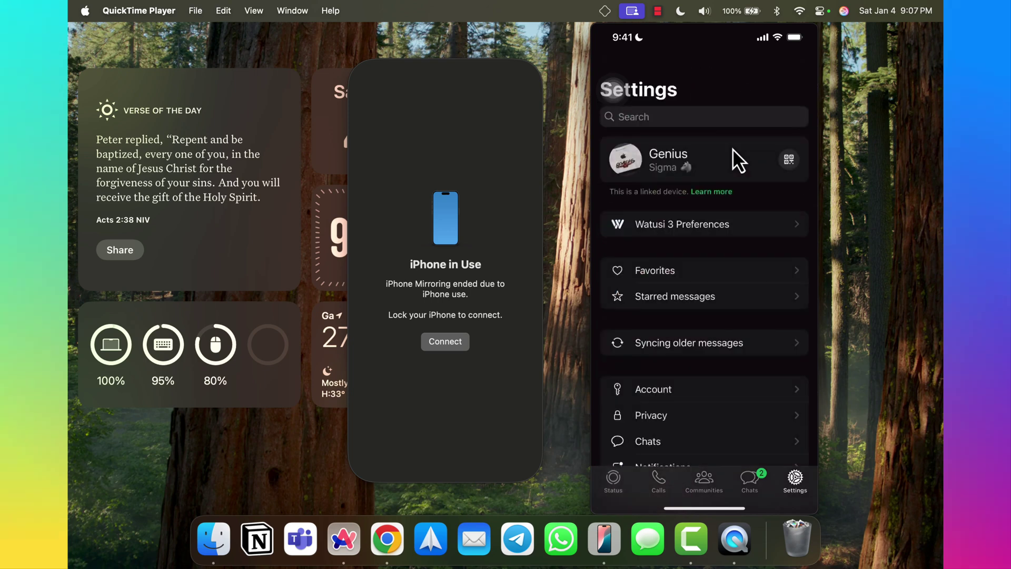